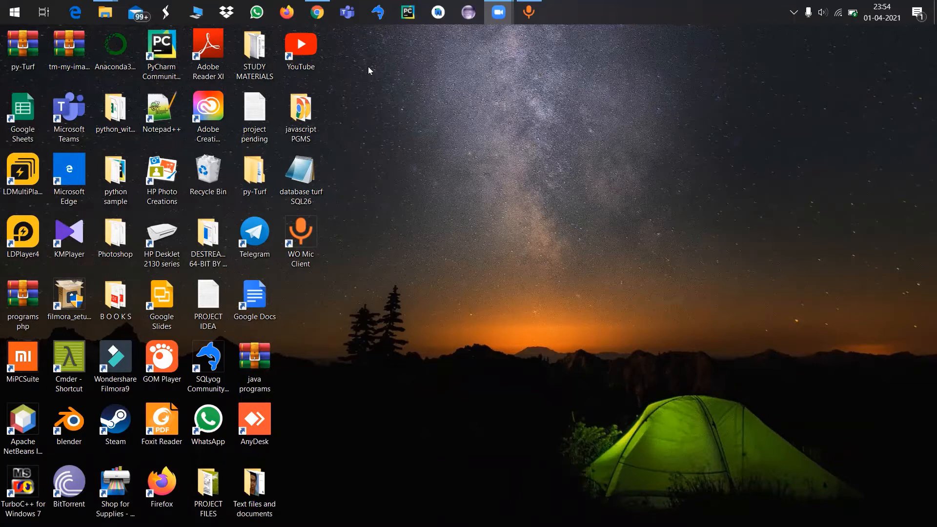
View the Eclipse IDE for android Google Drive folder in Chrome, and switch to the Downloads folder in File Explorer.
click(317, 12)
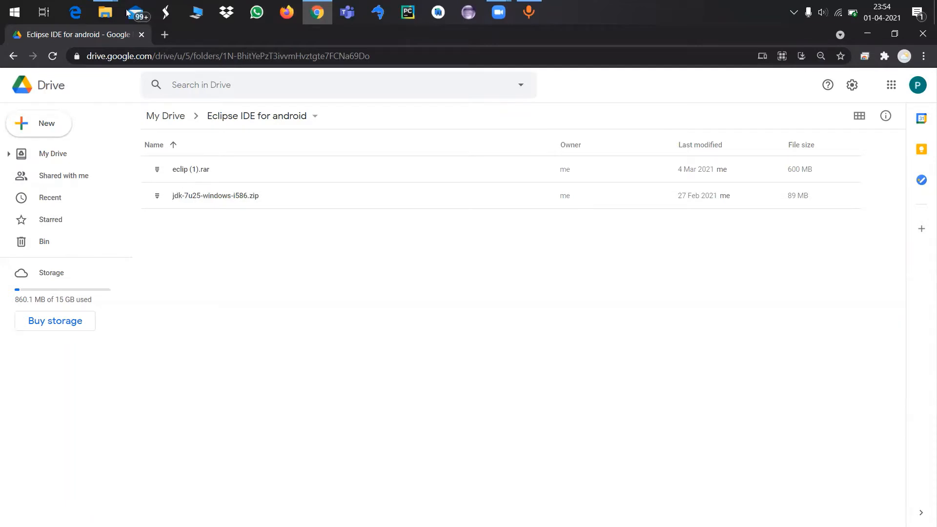
mouse_move(105, 13)
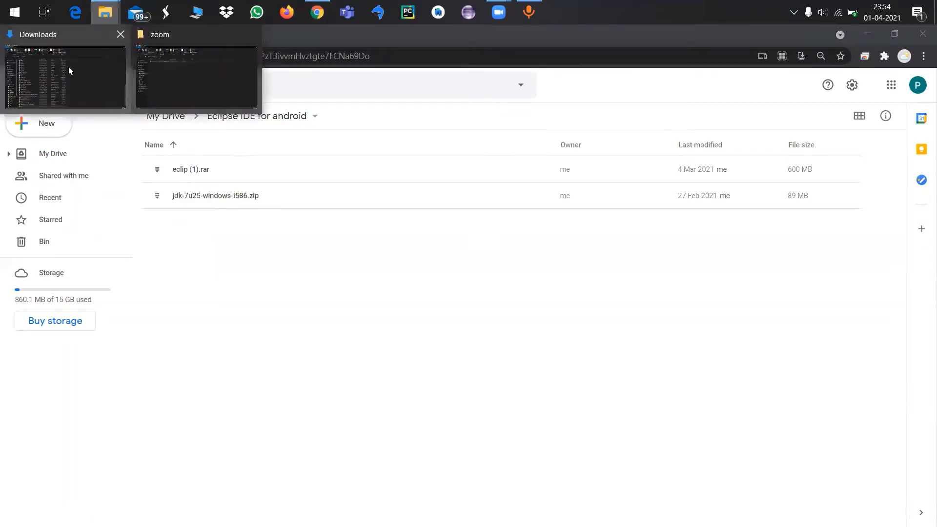
click(68, 66)
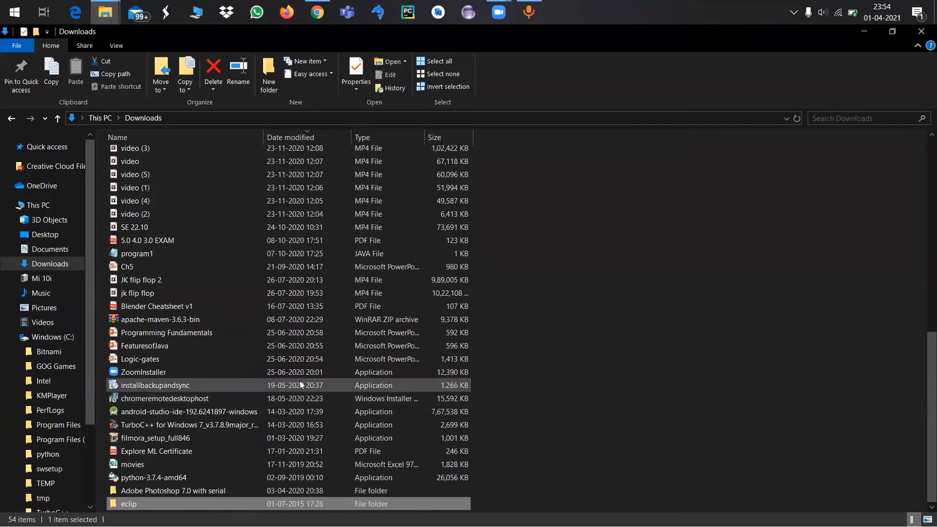
Launch the jdk-7u25-windows-i586 installer application from the Downloads folder and cancel running it.
scroll(300, 380, up, 10)
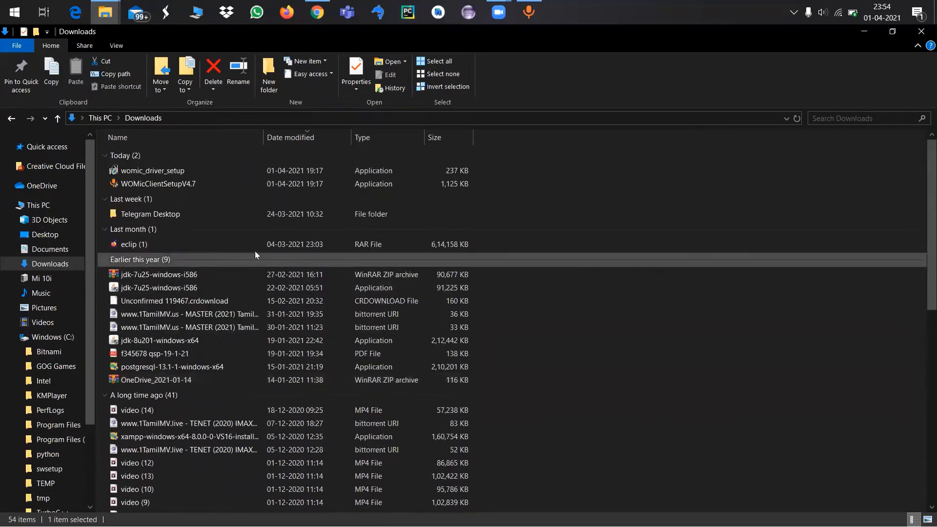
double_click(195, 289)
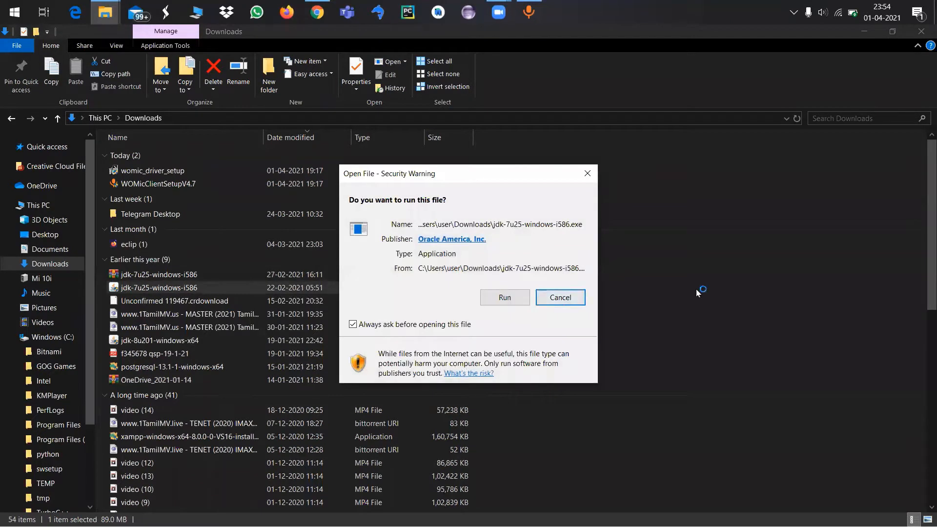
click(569, 299)
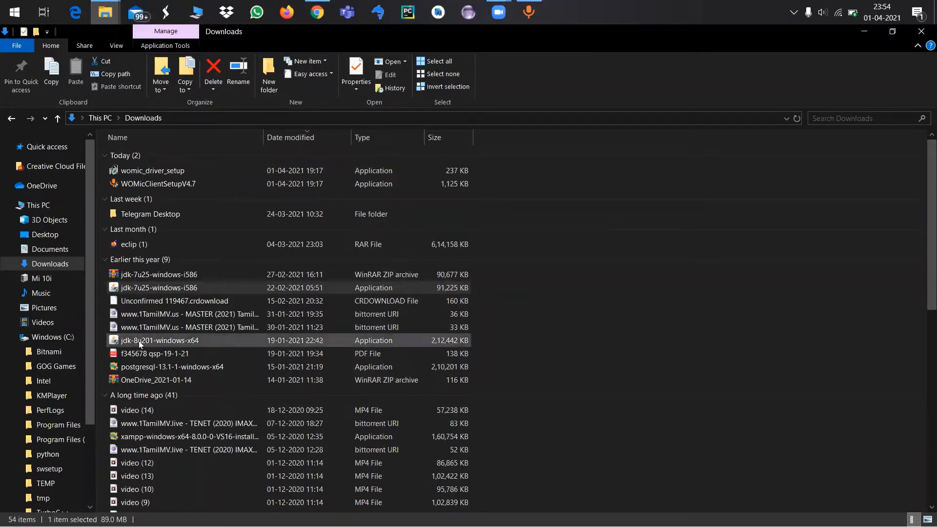
Go to the Java folder inside Program Files on the C: drive.
click(65, 339)
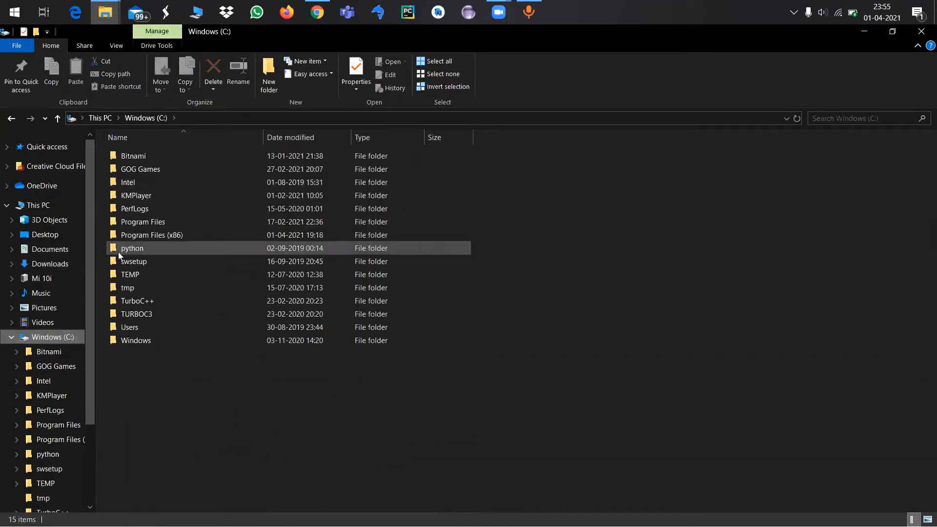
double_click(134, 222)
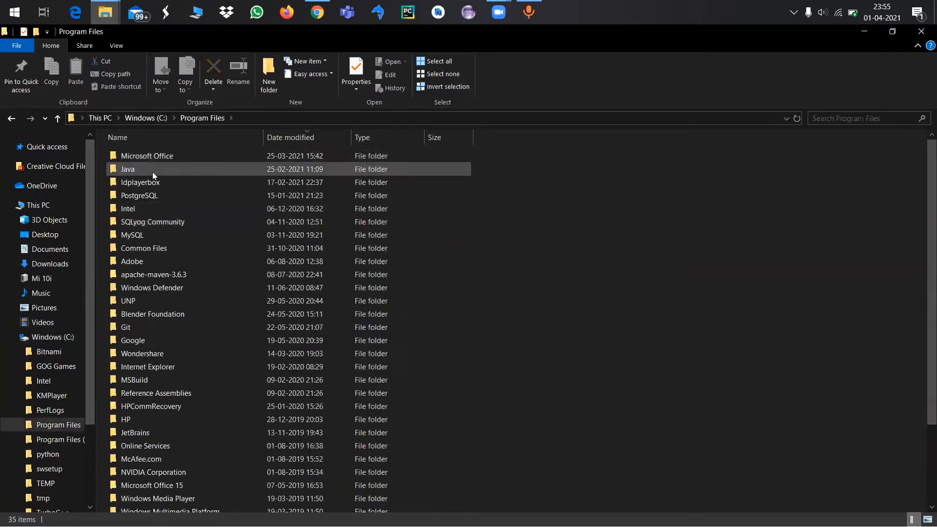
double_click(152, 171)
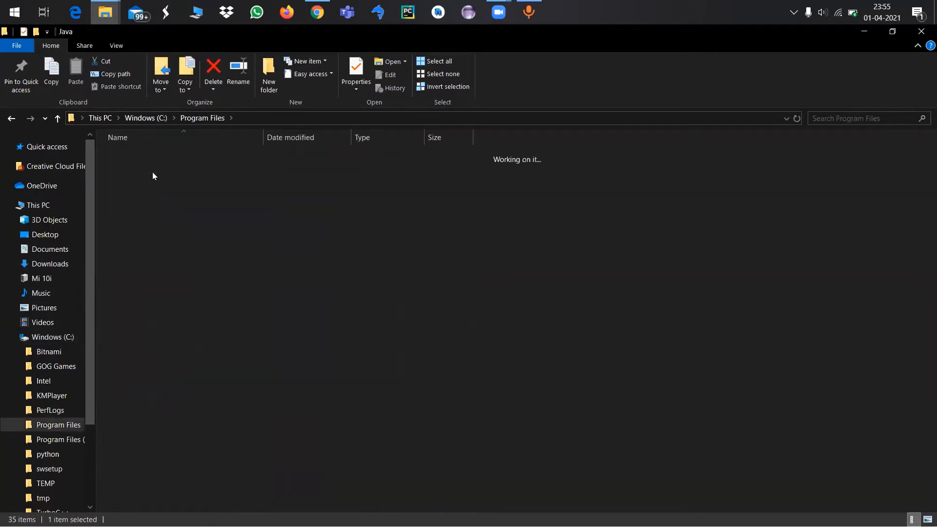
click(272, 117)
click(273, 118)
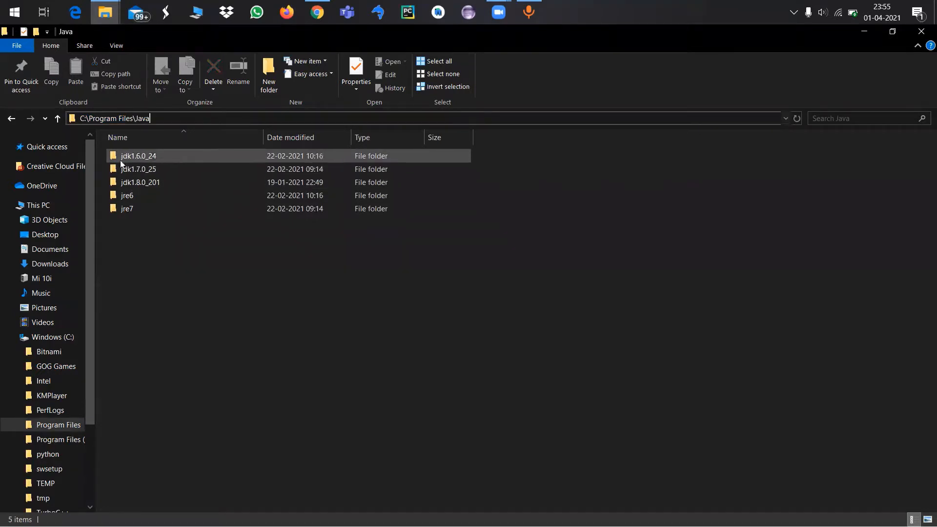
Open the bin folder of jdk1.6.0_24 and display its full path, C:\Program Files\Java\jdk1.6.0_24\bin.
mouse_move(136, 158)
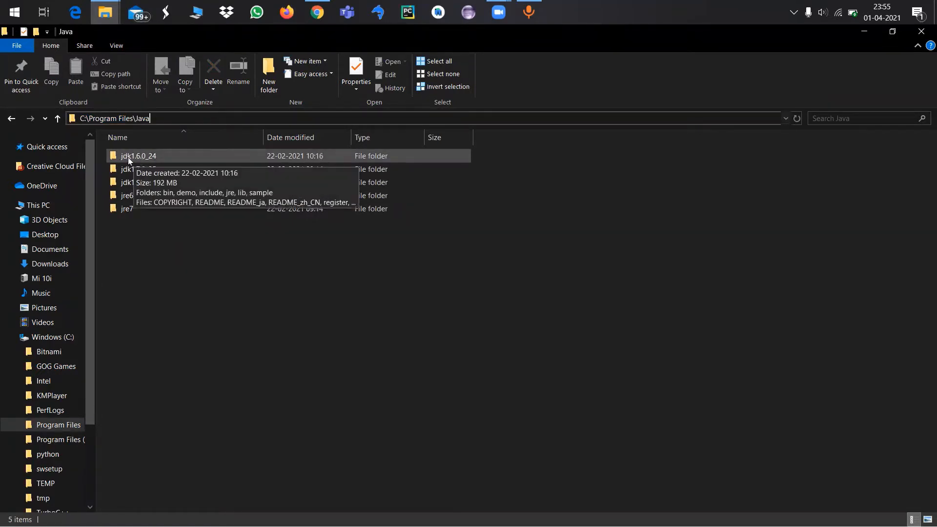
double_click(133, 157)
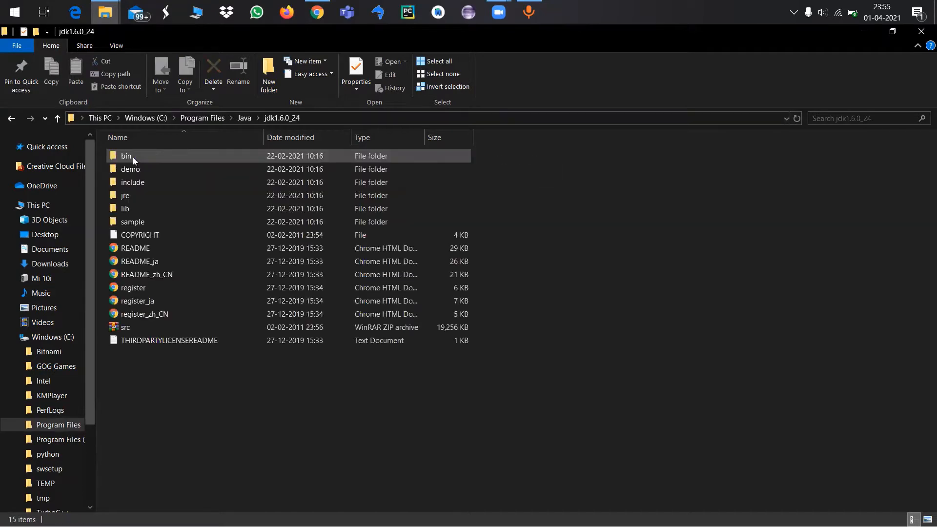
double_click(144, 156)
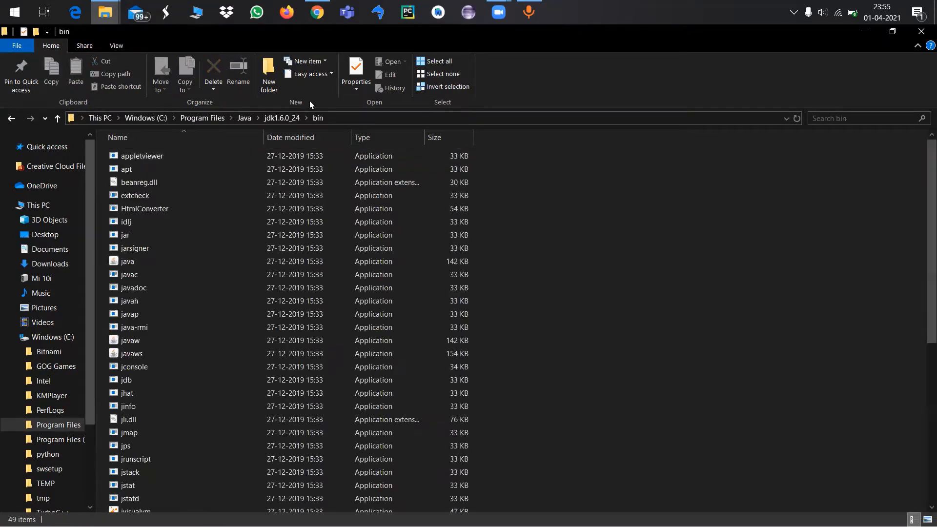
click(364, 113)
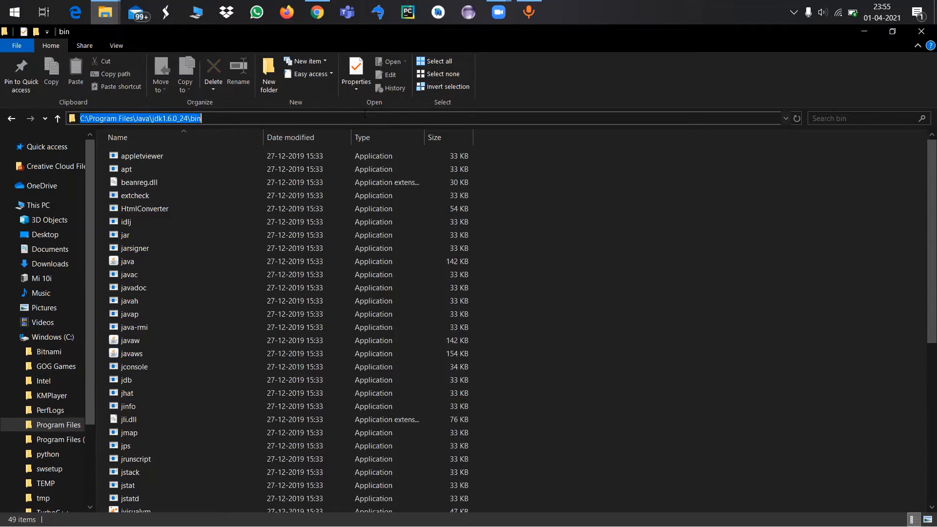
click(543, 189)
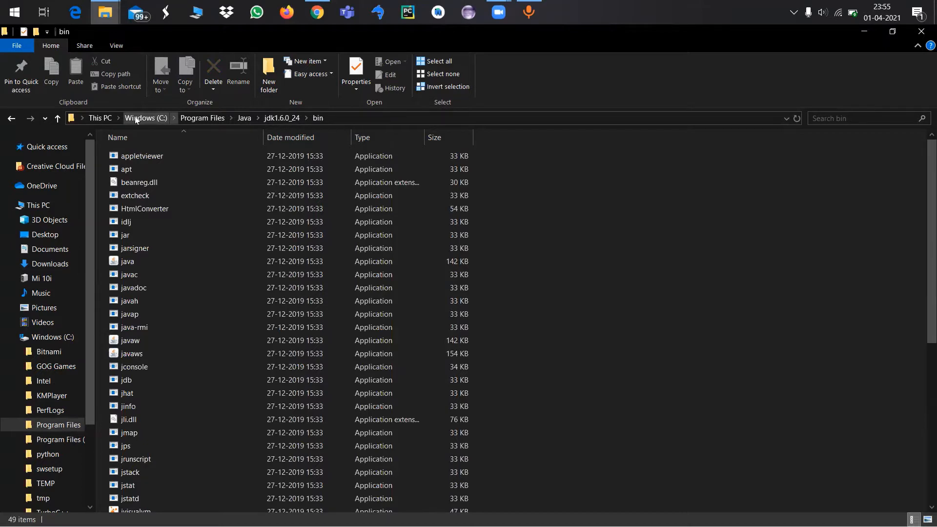
Search Windows for "envi" and open the Environment Variables dialog through the system environment variables settings.
key(super)
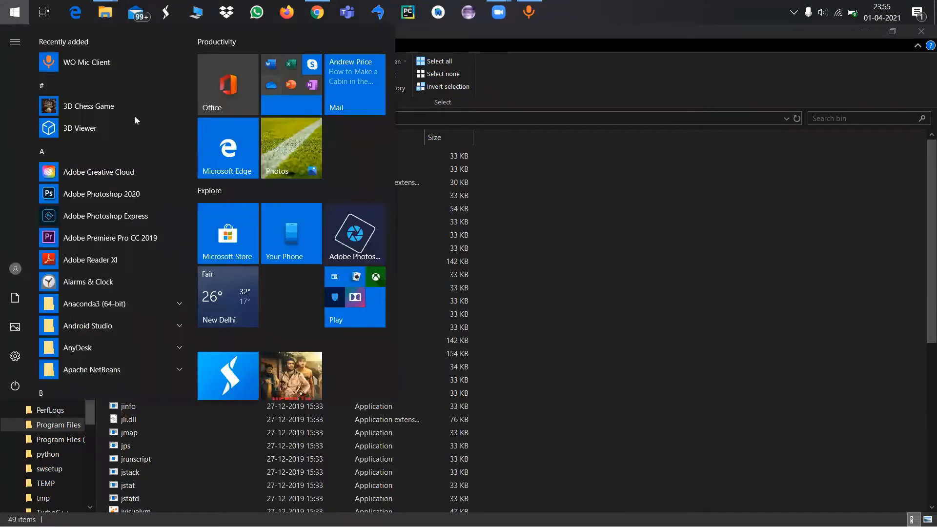
text(e)
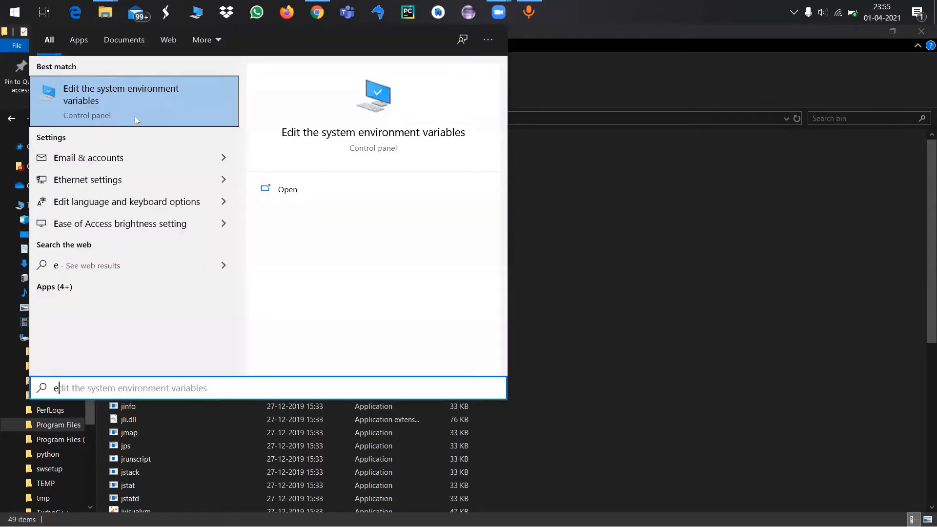
text(nvi)
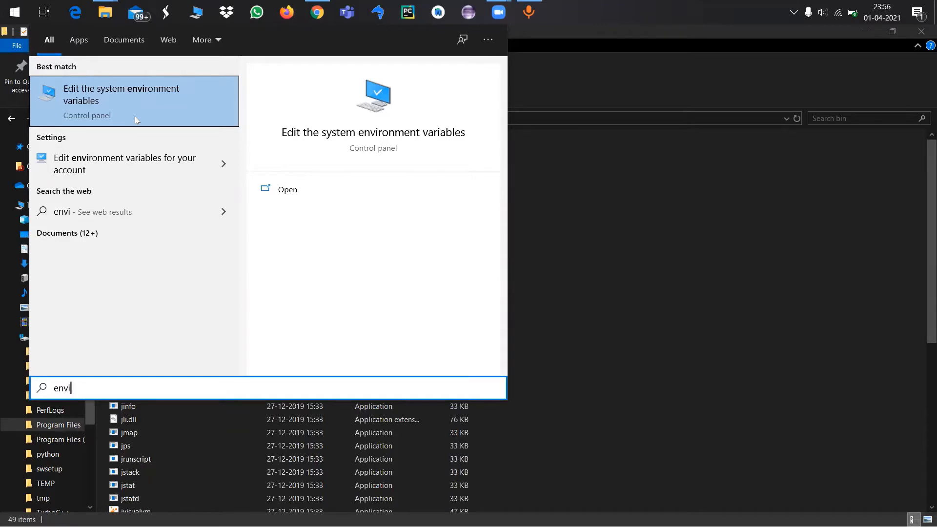
click(136, 117)
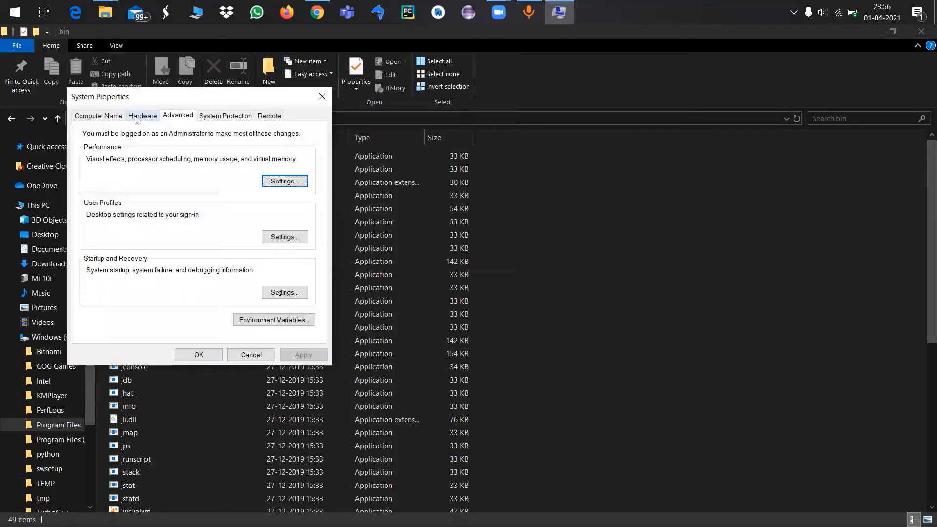
click(274, 322)
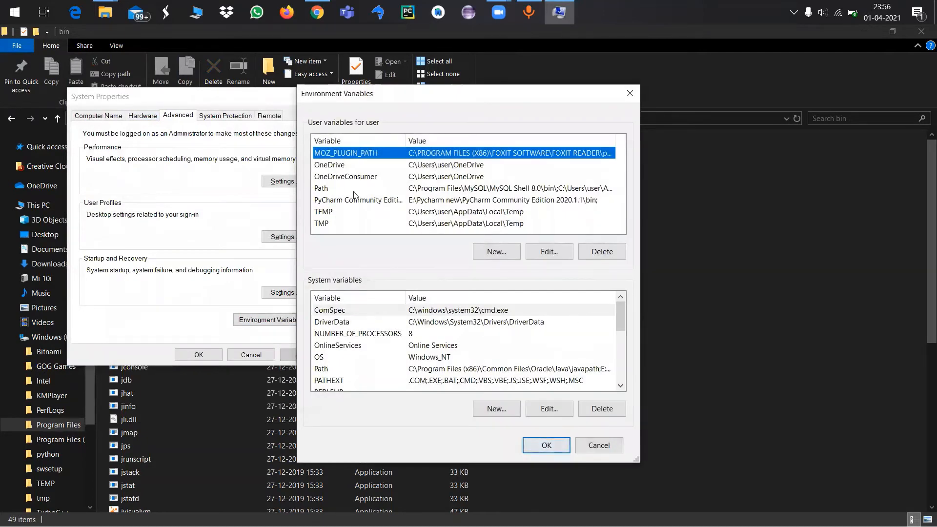
Check the user Path variable for the C:\Program Files\Java\jdk1.6.0_24\bin entry, accept the variable dialogs and close System Properties.
click(326, 190)
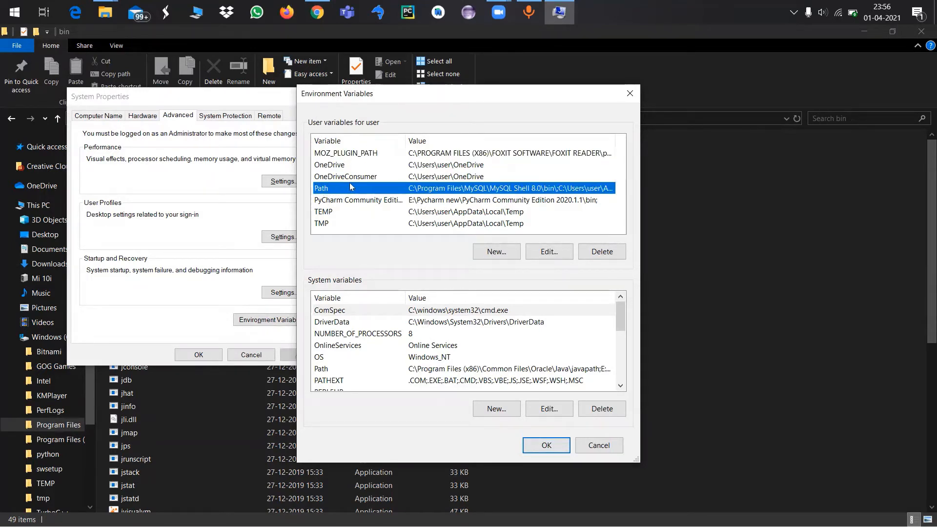
click(548, 251)
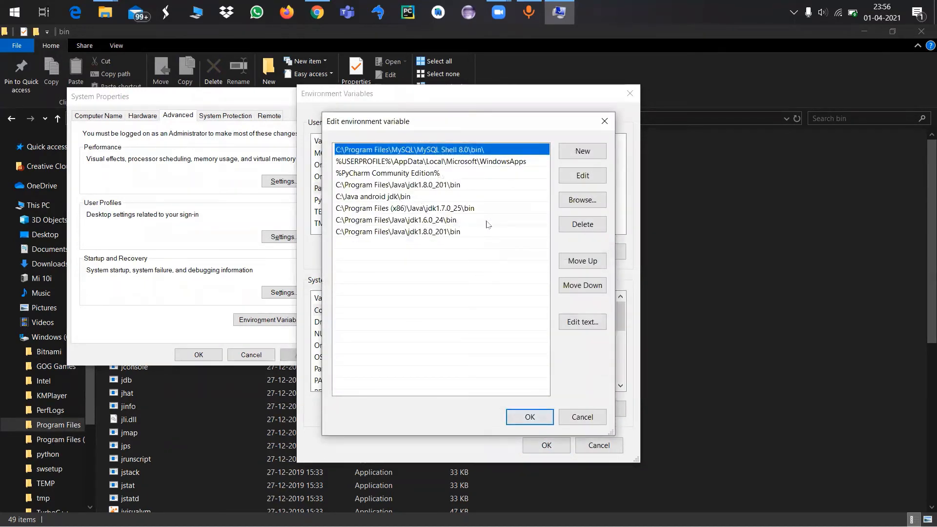
click(584, 154)
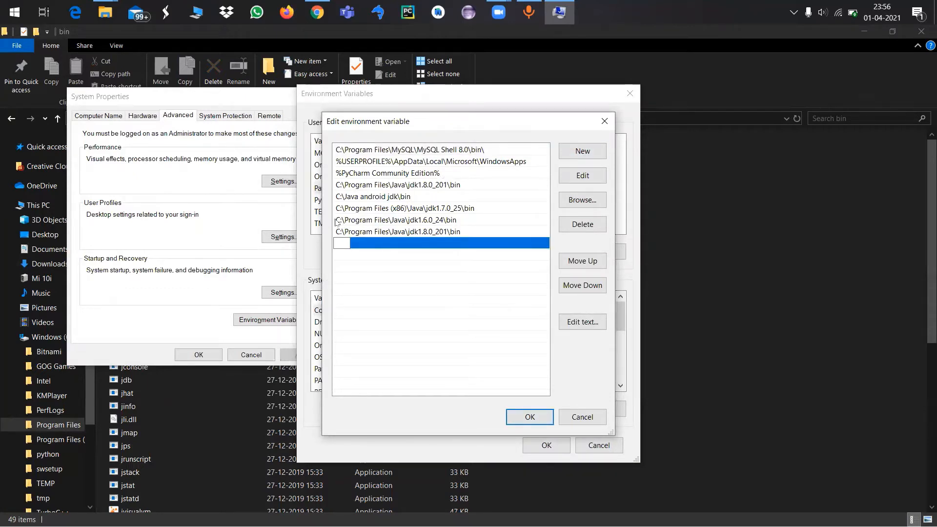
click(336, 222)
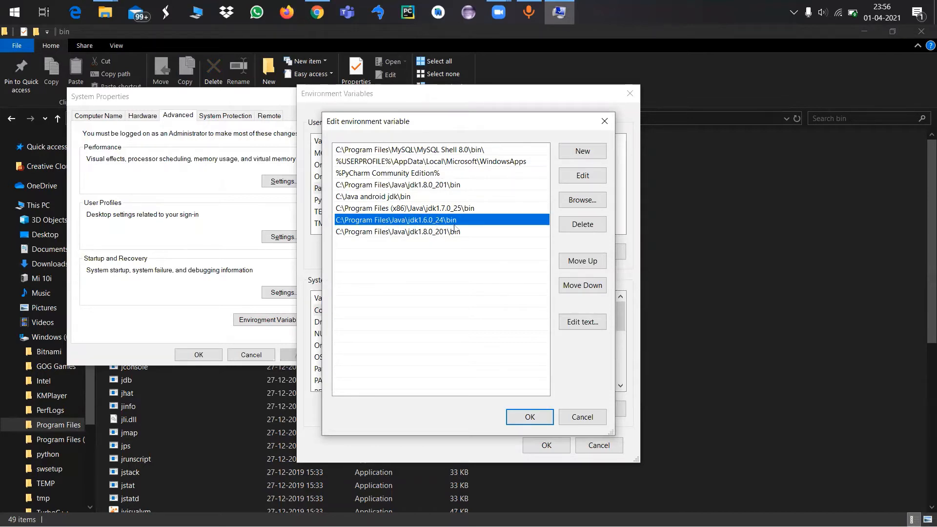
click(529, 417)
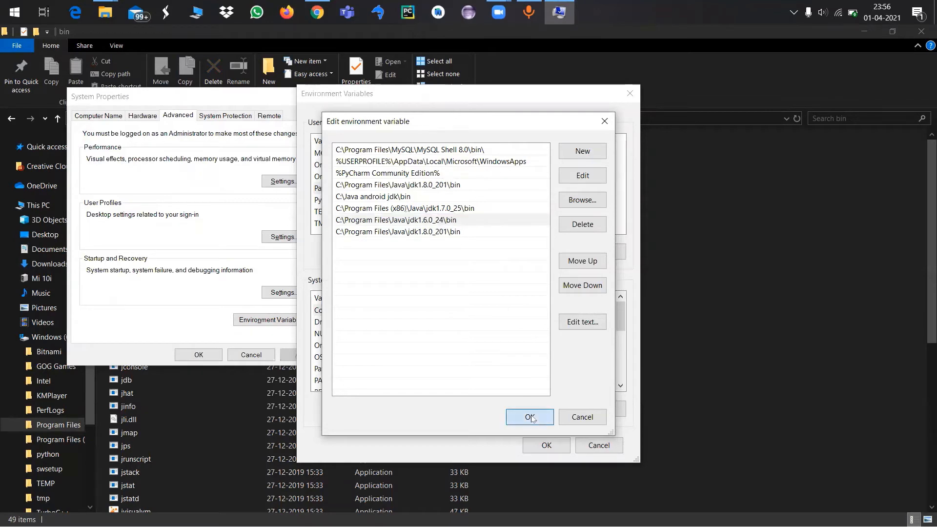
click(546, 445)
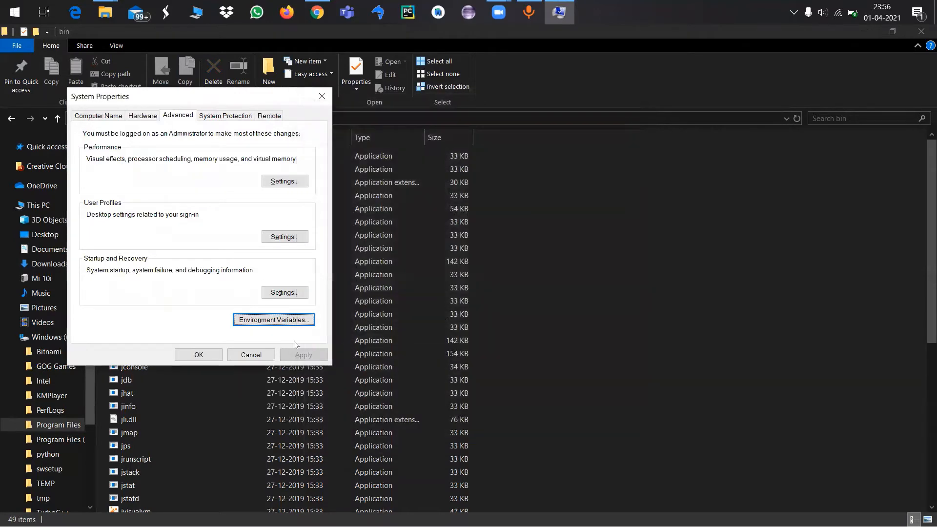
click(249, 354)
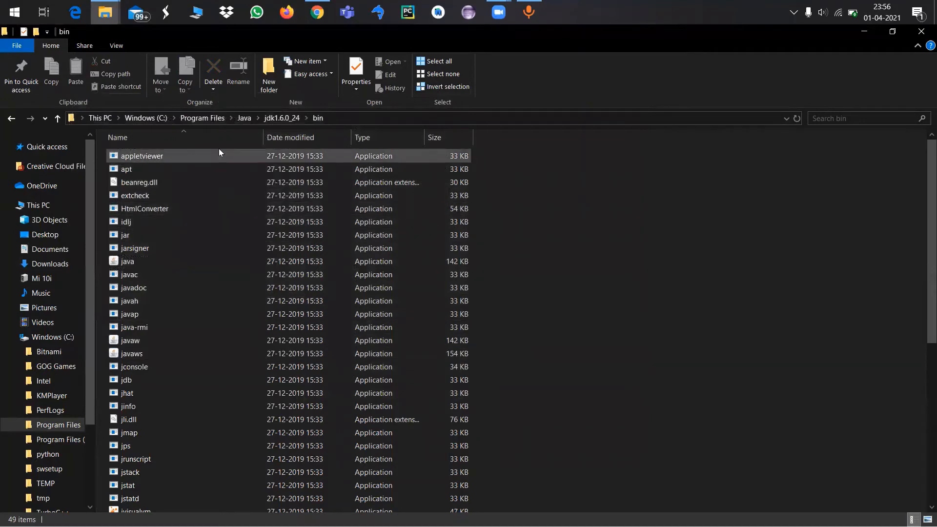
Open the bin folder inside the jre folder of jdk1.6.0_24 and display its full path.
click(248, 118)
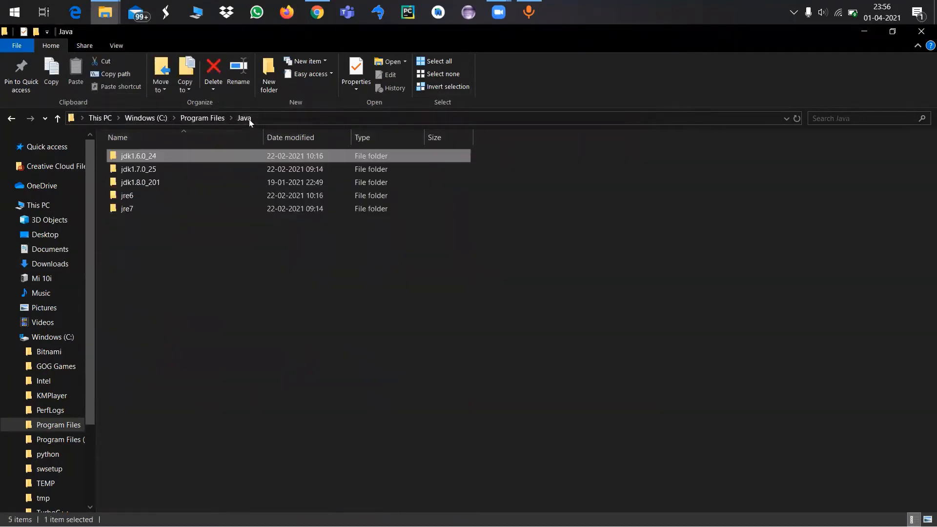
double_click(151, 157)
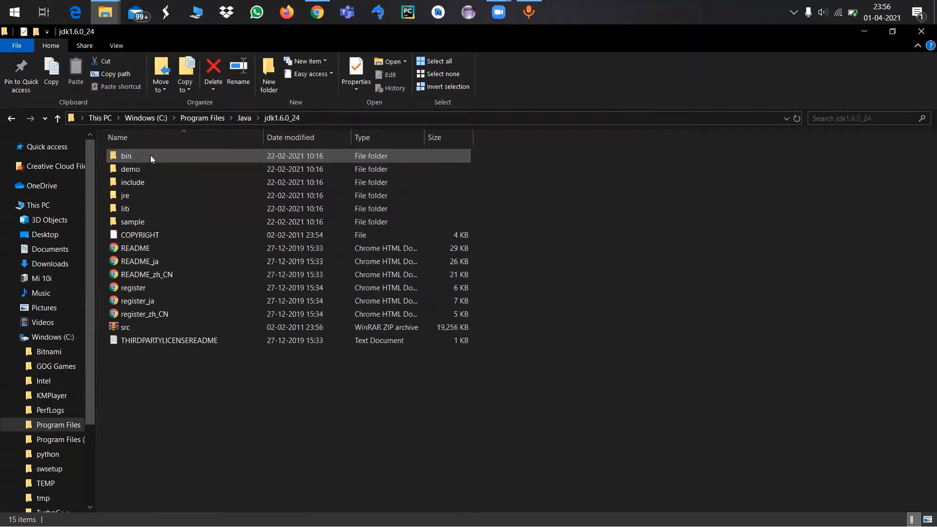
double_click(136, 195)
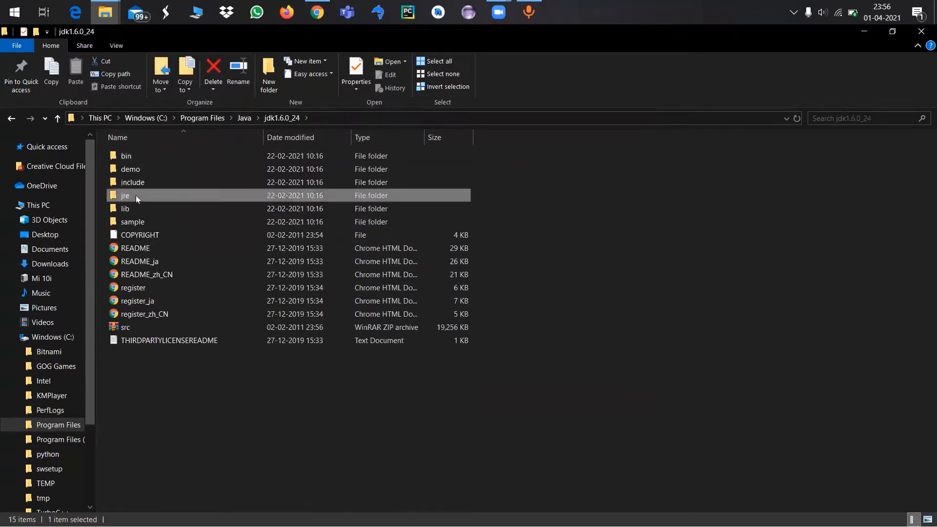
double_click(138, 156)
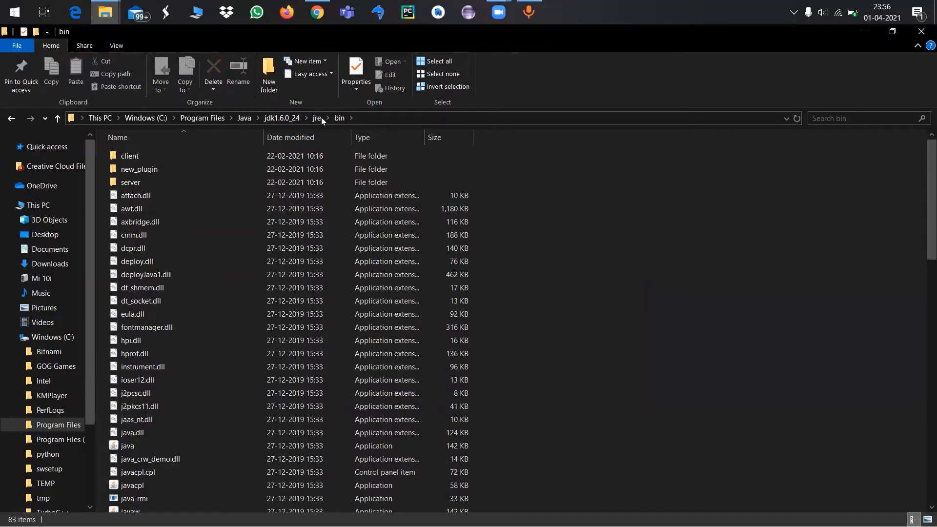
click(404, 122)
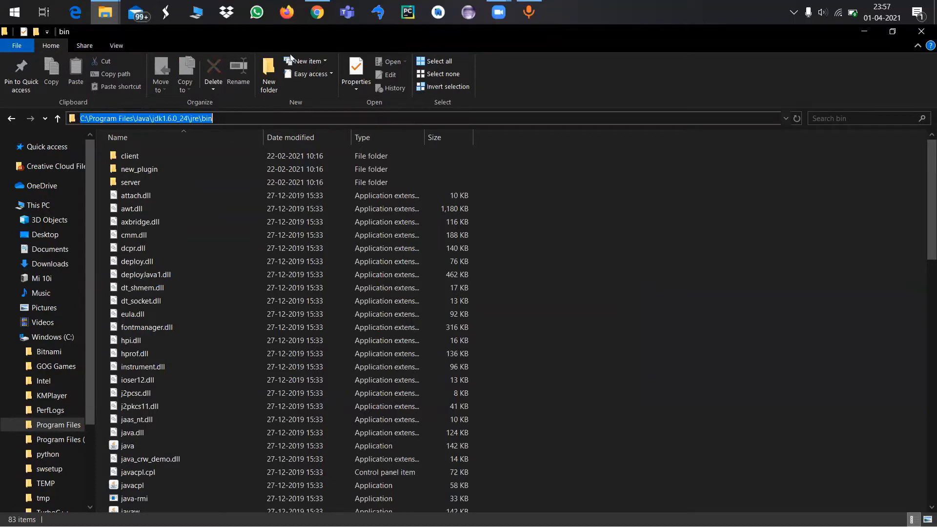
Return to the Downloads folder in the File Explorer window showing the jre bin folder.
click(108, 19)
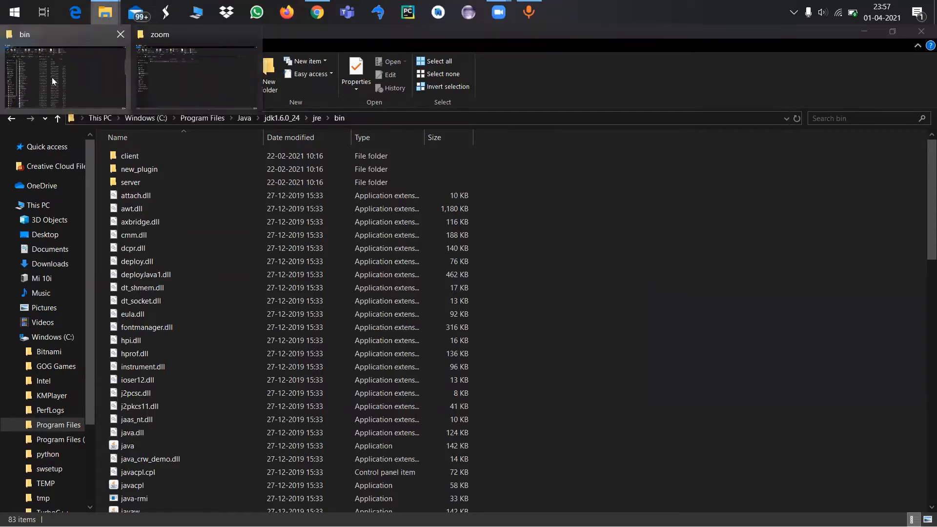
click(52, 77)
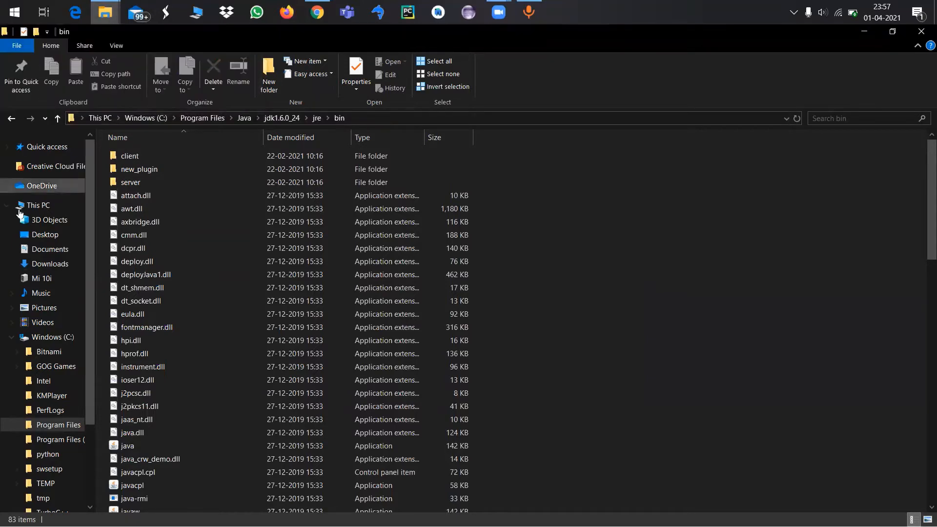
click(43, 266)
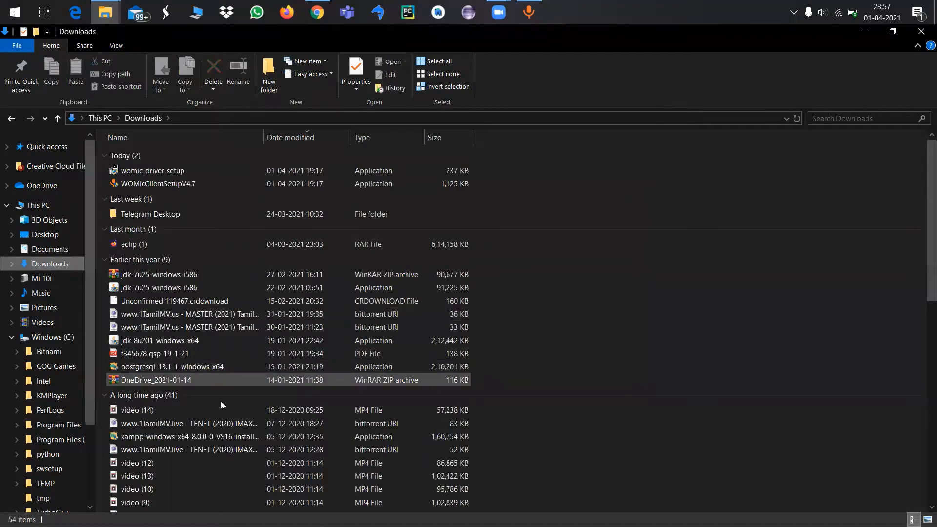
Open the eclipse configuration settings file from the eclip\eclipse folder in Downloads for editing in a maximized Notepad window.
scroll(217, 402, down, 1)
scroll(218, 402, down, 10)
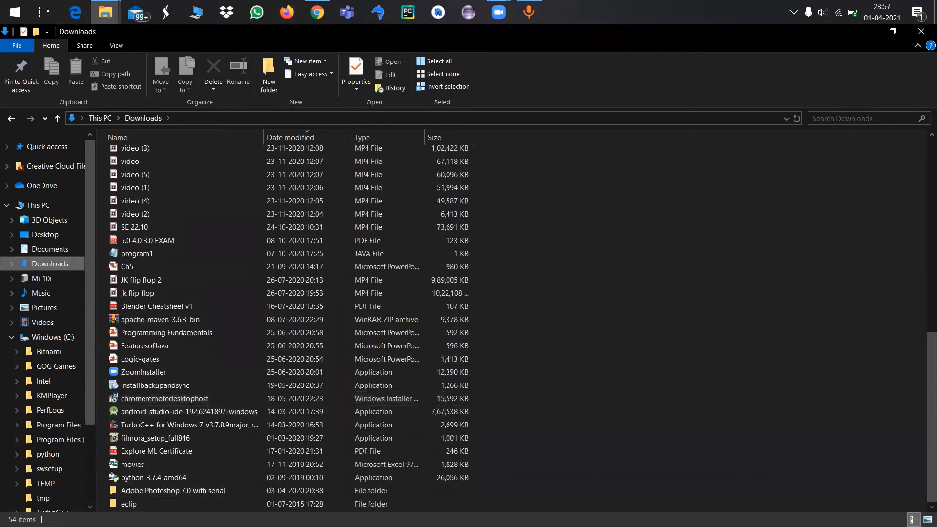
double_click(195, 503)
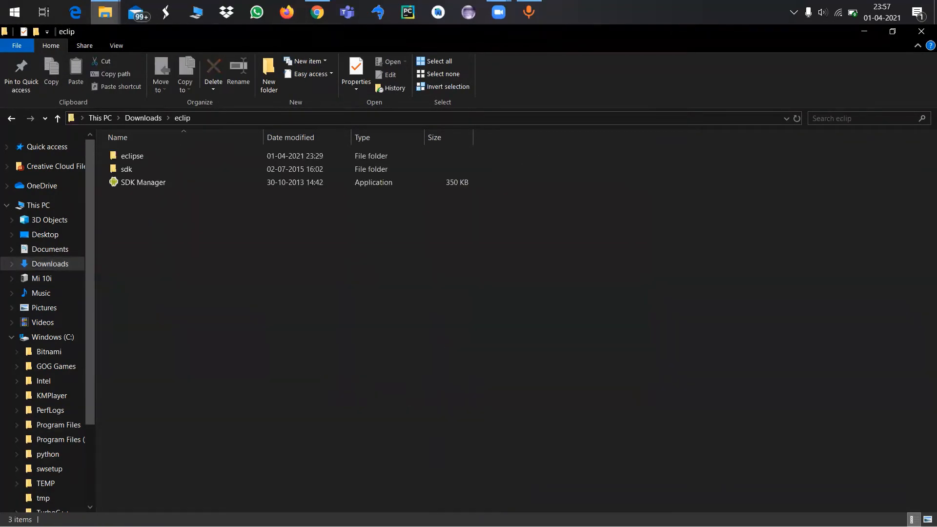
double_click(207, 155)
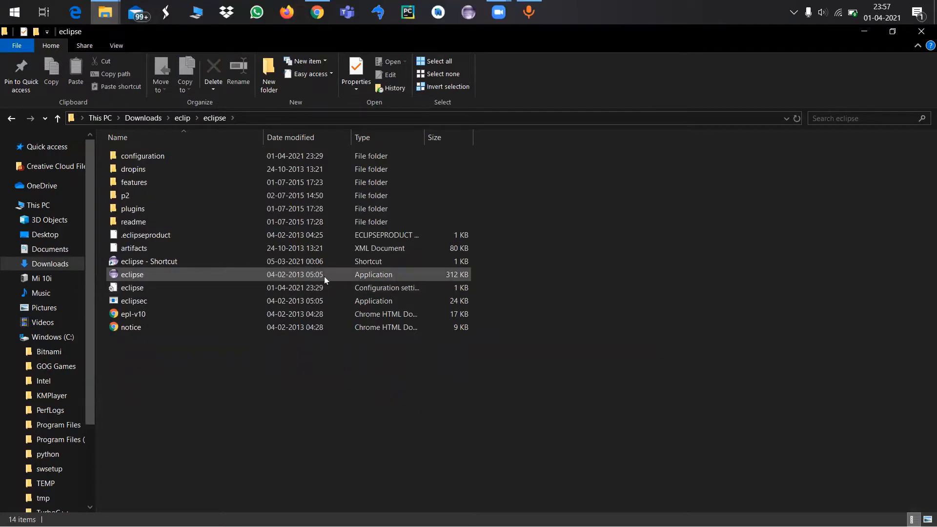
click(133, 289)
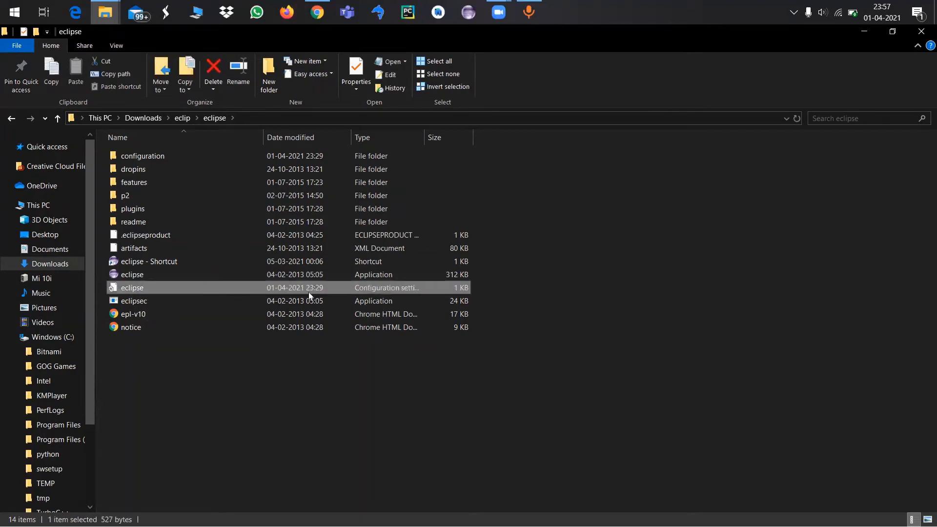
right_click(164, 286)
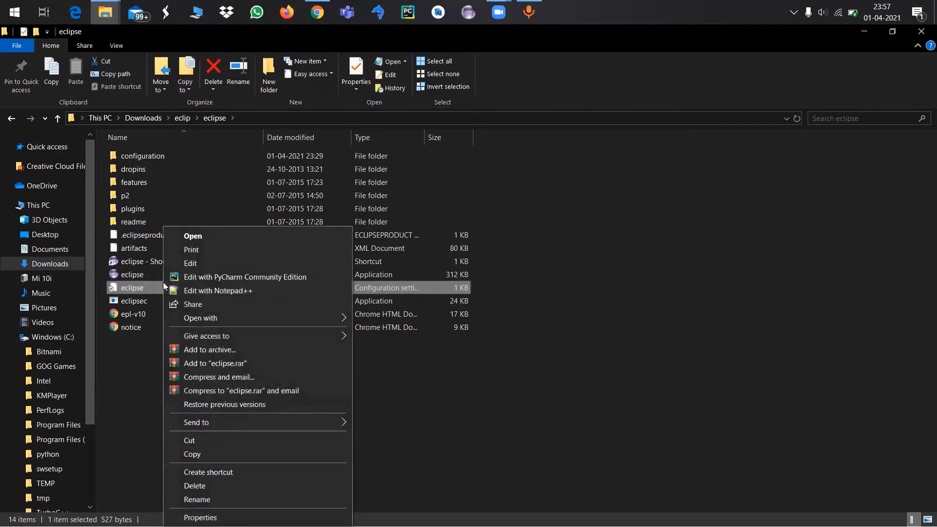
click(190, 263)
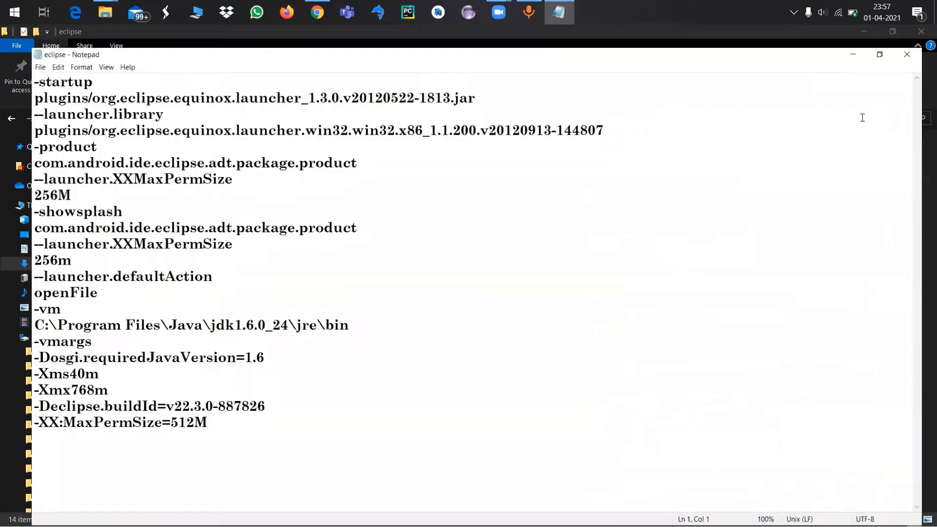
click(862, 114)
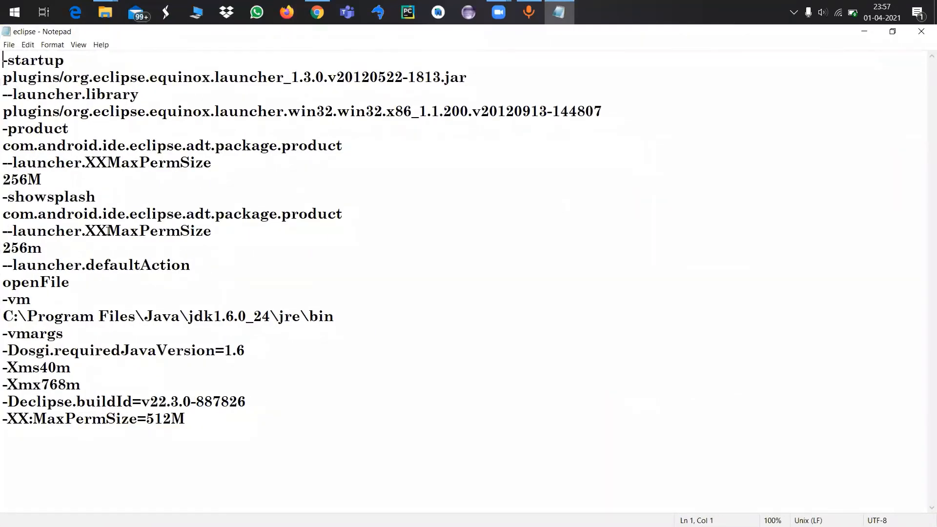
Replace the -vm entry after openFile with -vm and, on the following line, C:\Program Files\Java\jdk1.6.0_24\jre\bin.
click(3, 299)
key(shift+Right)
key(shift+Right)
key(shift+Left)
key(shift+Left)
key(shift+Right)
key(shift+Right)
key(shift+Right)
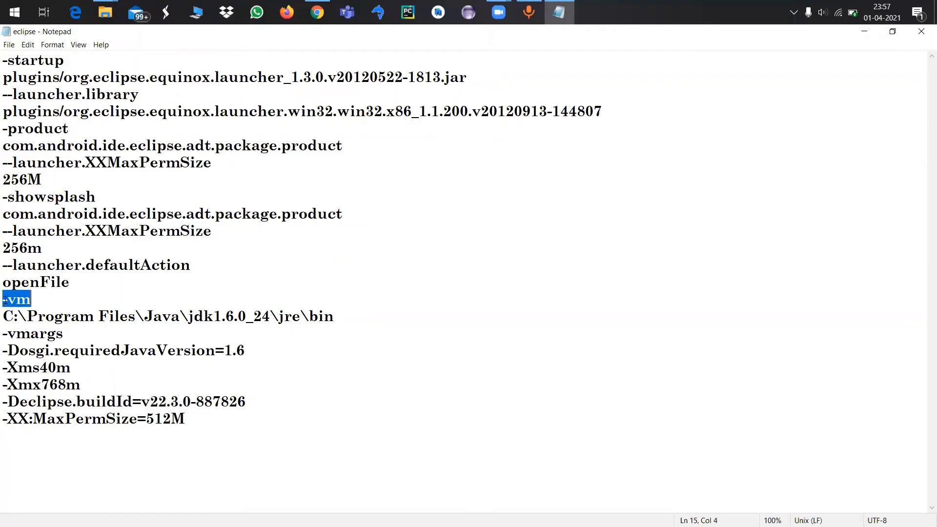
key(shift+Right)
key(shift+Right)
key(shift+Right)
key(shift+Right)
key(shift+Right)
key(shift+Right)
key(shift+Right)
key(shift+Right)
key(shift+Right)
key(shift+Right)
key(shift+Right)
key(shift+Right)
key(shift+Right)
key(shift+Right)
key(shift+Right)
key(shift+Right)
key(shift+Right)
key(shift+Right)
key(shift+Right)
key(shift+Right)
key(shift+Right)
key(shift+Right)
key(shift+Right)
key(shift+Right)
key(shift+Right)
key(shift+Right)
key(shift+Right)
key(shift+Right)
key(shift+Right)
key(shift+Right)
key(shift+Right)
key(shift+Right)
key(shift+Right)
key(shift+Right)
key(shift+Right)
key(shift+Right)
key(shift+Right)
key(shift+Right)
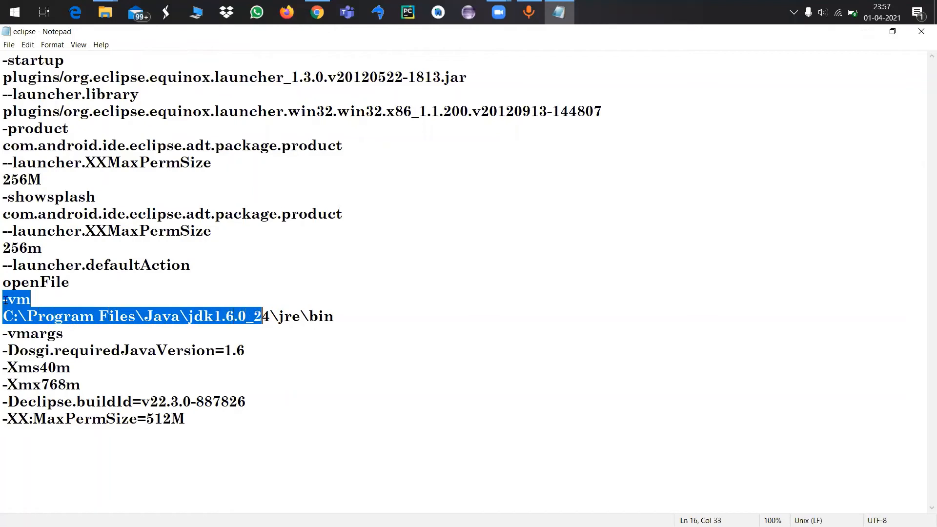
key(shift+Right)
key(shift+Right)
key(shift+Right)
key(shift+Right)
key(ctrl+c)
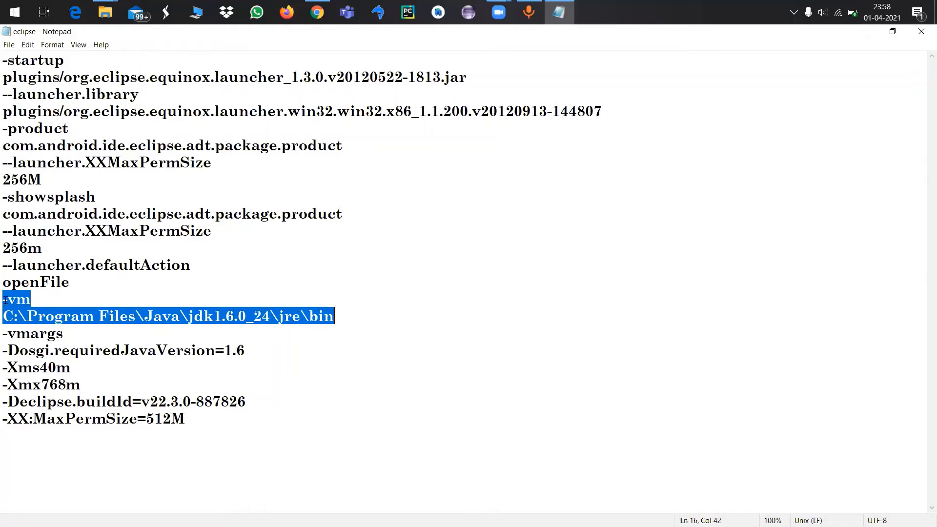
key(BackSpace)
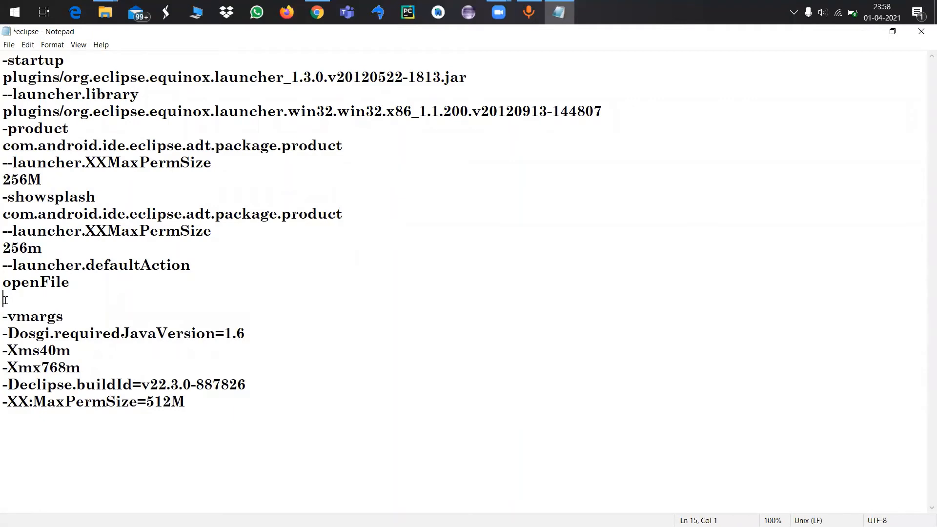
text(-vm)
key(Return)
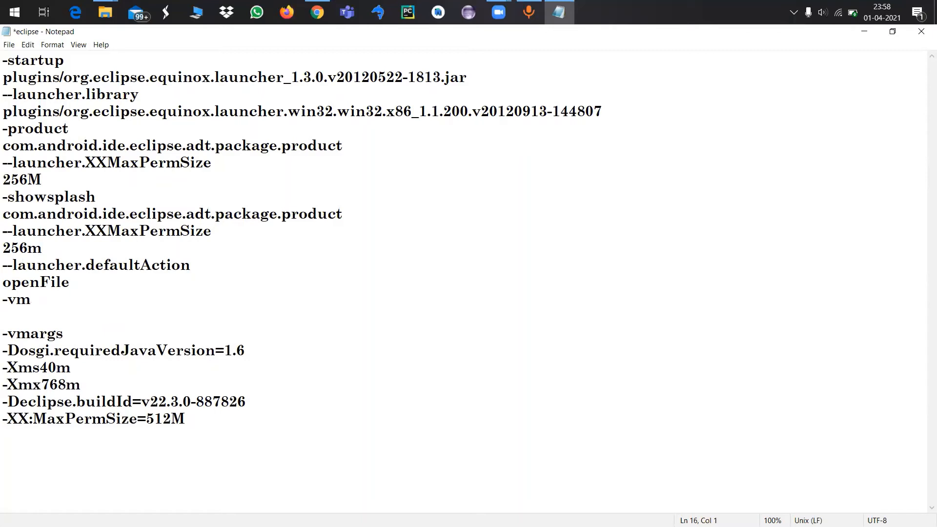
key(ctrl+v)
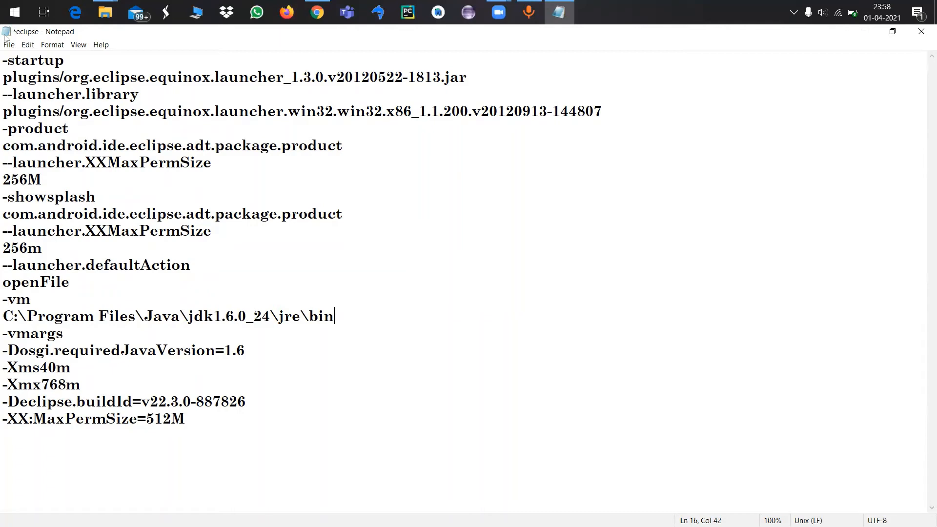
Save the eclipse configuration file and close Notepad.
click(9, 46)
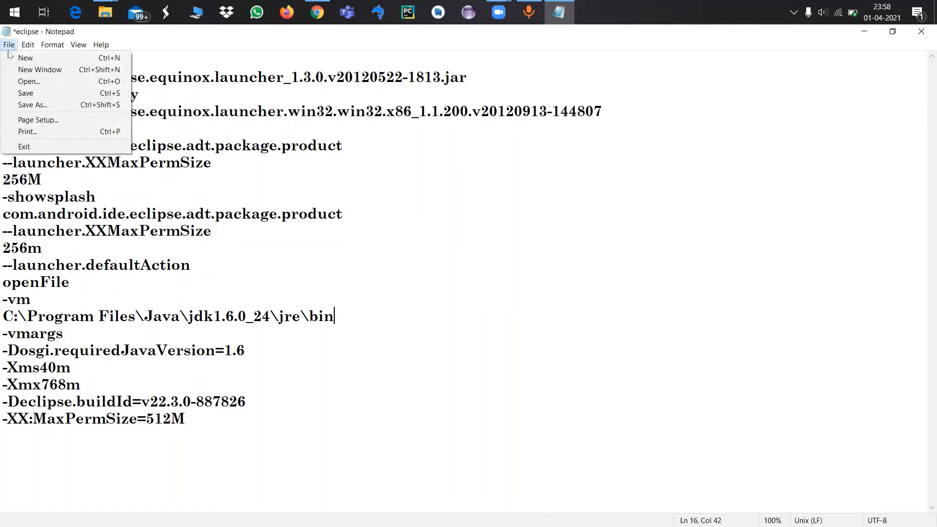
click(25, 92)
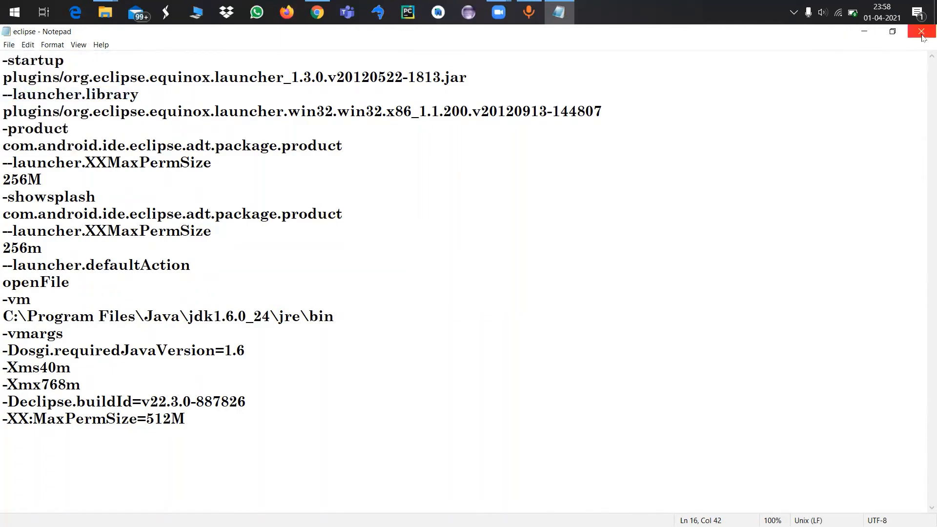
click(920, 31)
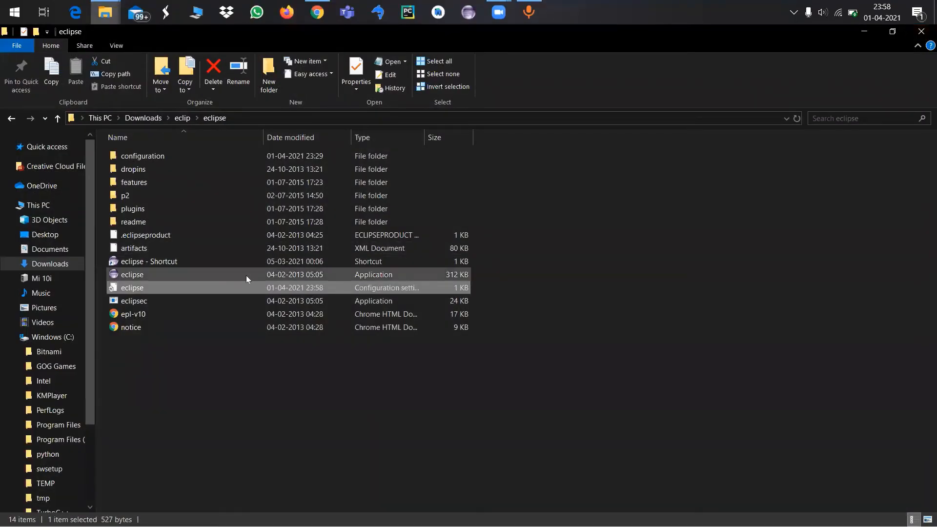
Launch the eclipse application from the eclipse folder and bring up the MainActivity.java source of SamplePgm.
double_click(245, 275)
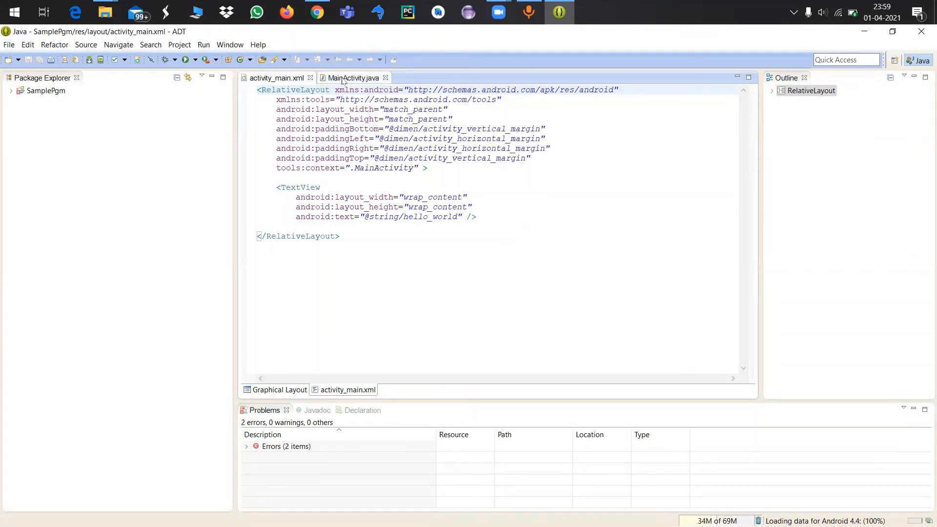
click(344, 79)
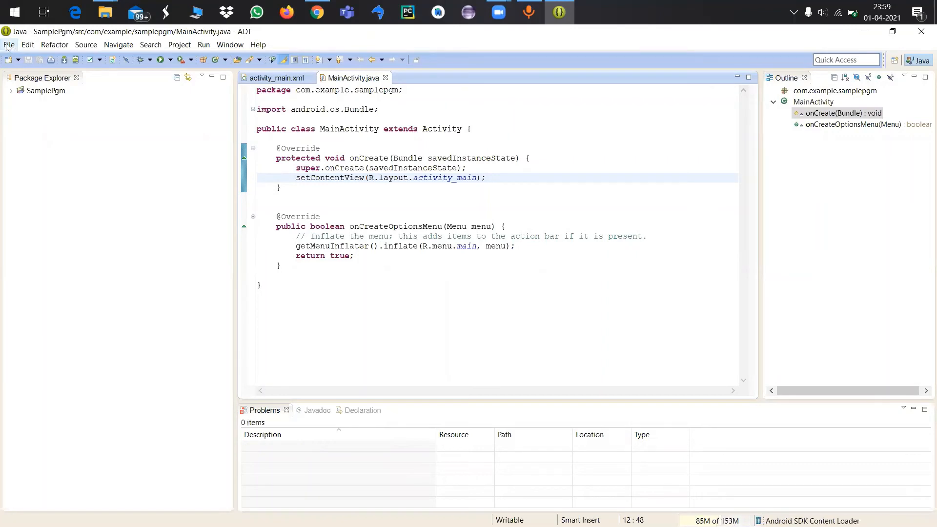
Start a new Android Application Project and enter Pgm1 as the application name.
click(8, 45)
key(Down)
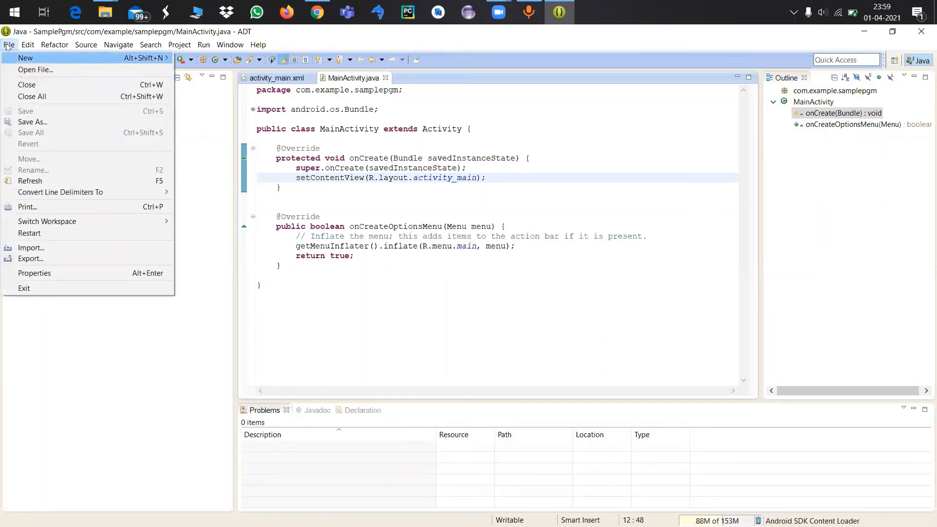
key(Right)
key(Down)
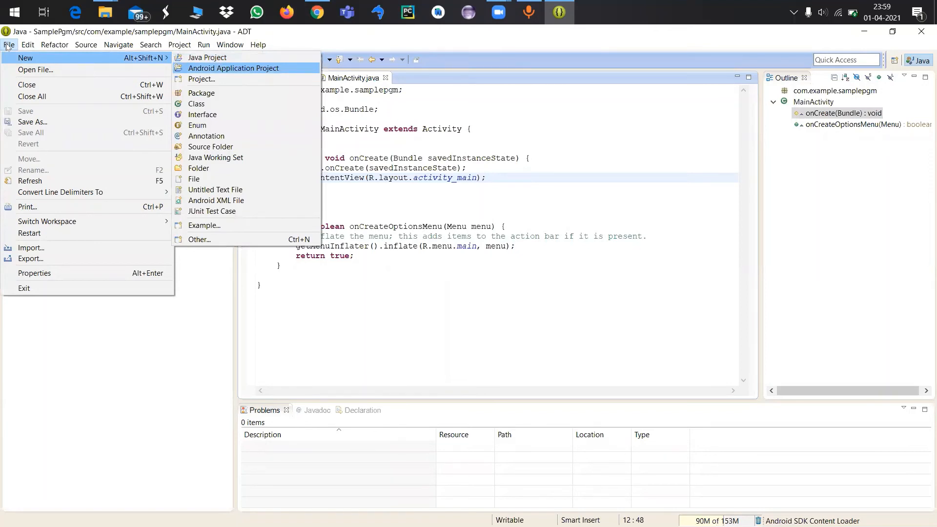
key(Return)
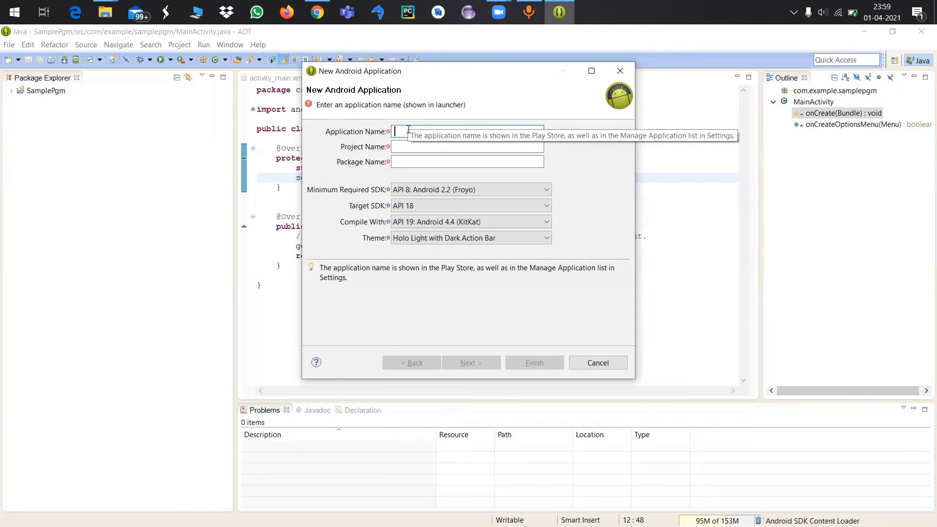
text(P)
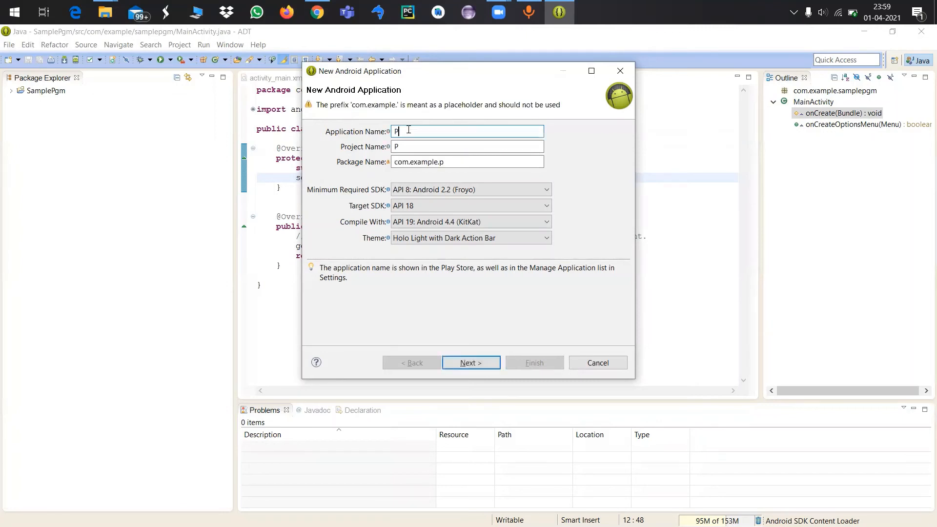
text(gm1)
key(Left)
key(shift+Left)
key(Right)
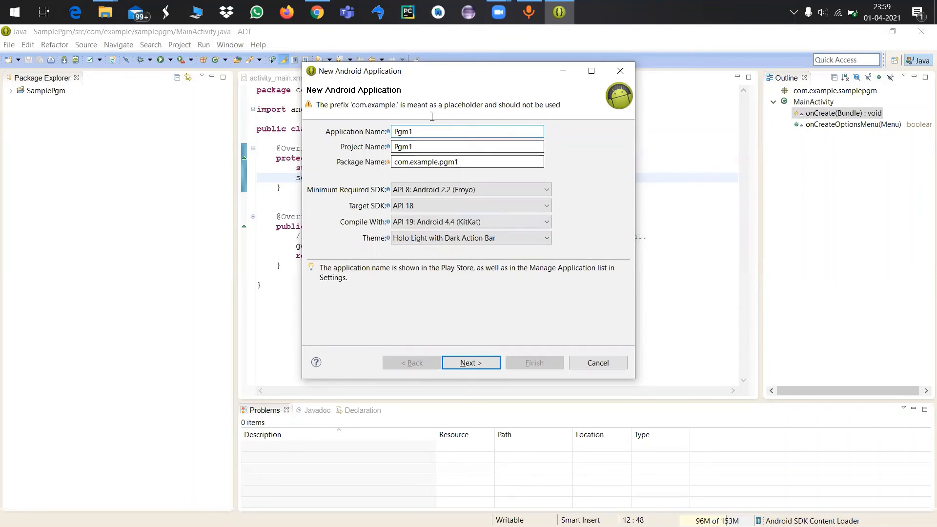
Create the project with the default configuration, launcher icon and a Blank Activity named MainActivity with layout activity_main.
click(472, 366)
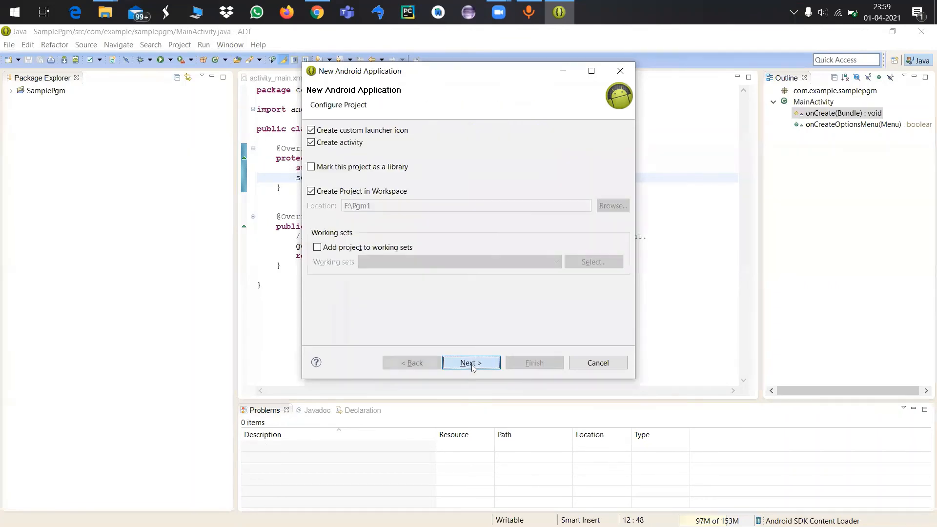
click(471, 363)
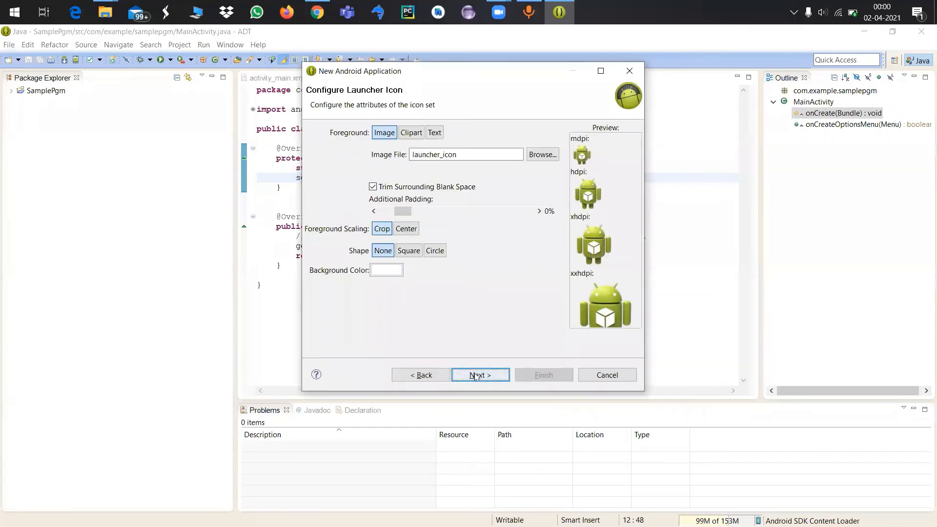
click(474, 375)
click(475, 374)
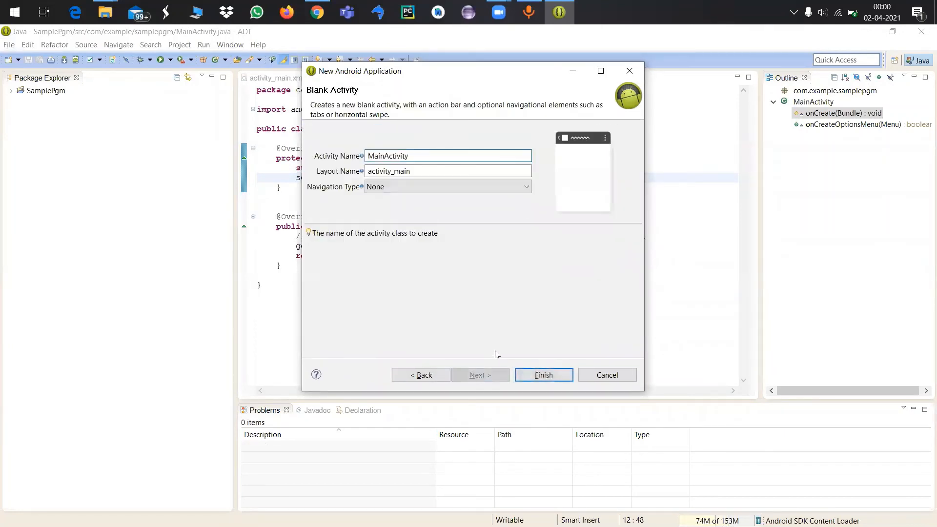
click(543, 375)
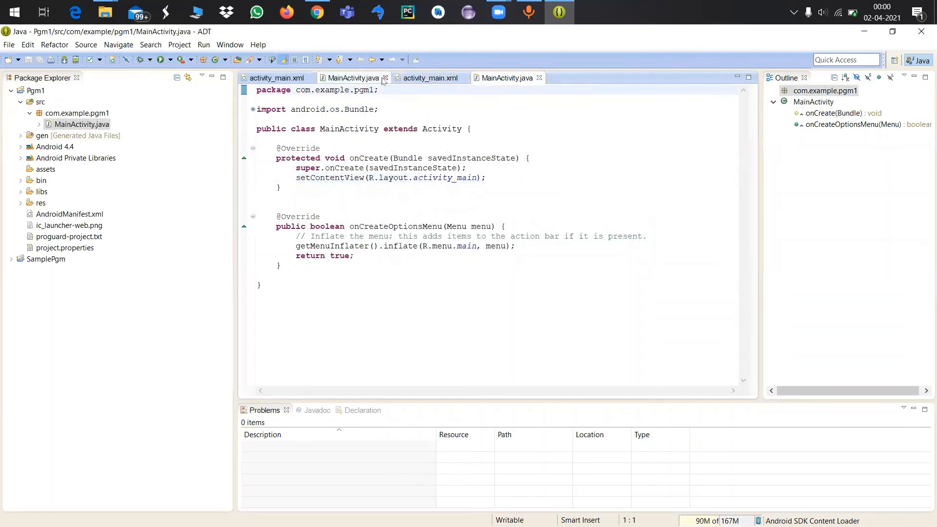
Close the SamplePgm editors for MainActivity.java and activity_main.xml, and bring up Pgm1's activity_main.xml.
click(385, 78)
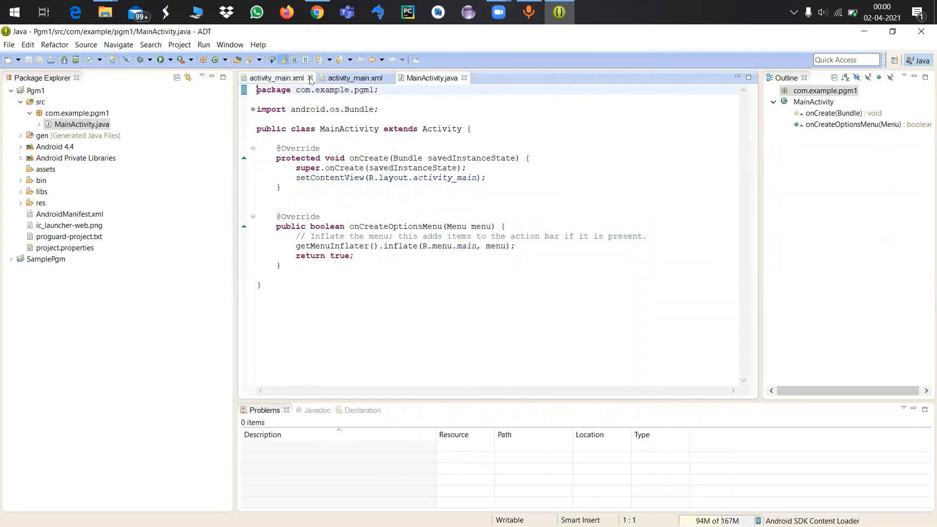
click(310, 78)
click(276, 78)
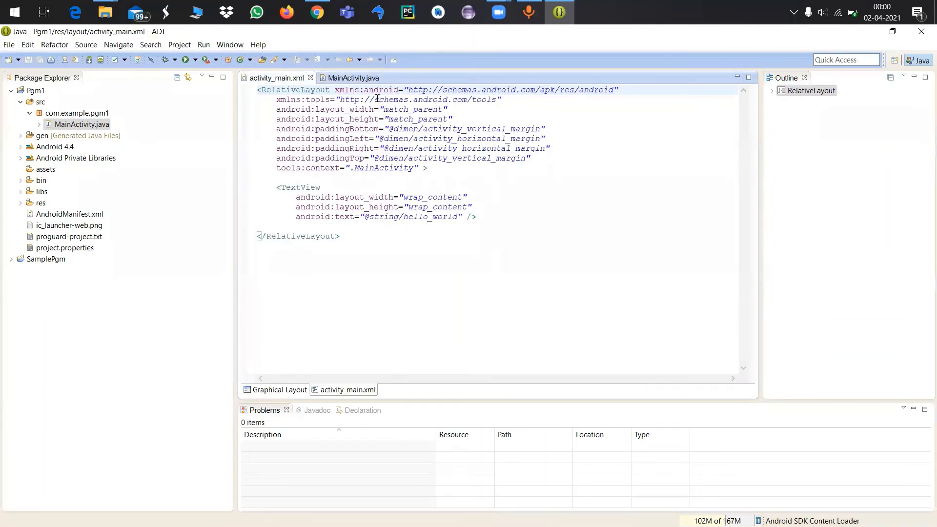
Examine Pgm1's MainActivity.java code, including the setContentView line, alongside the activity_main.xml layout source.
click(349, 77)
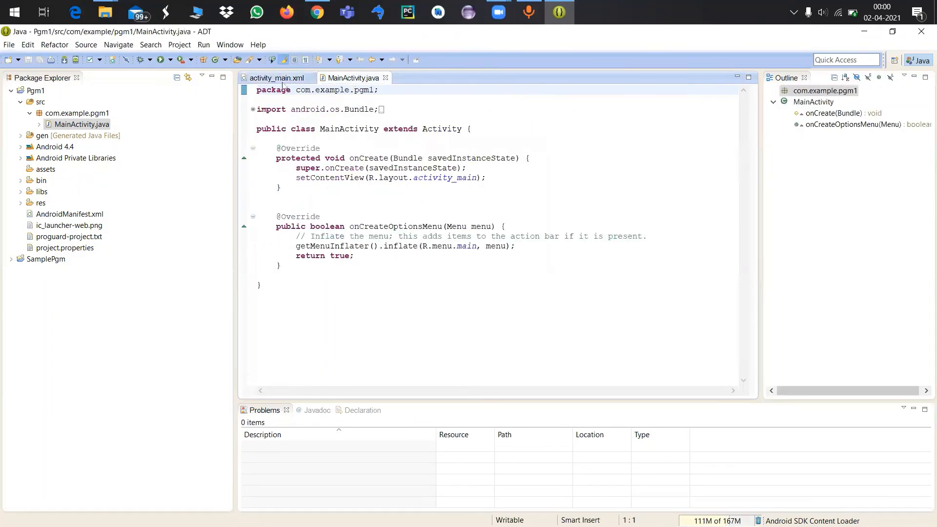
click(283, 78)
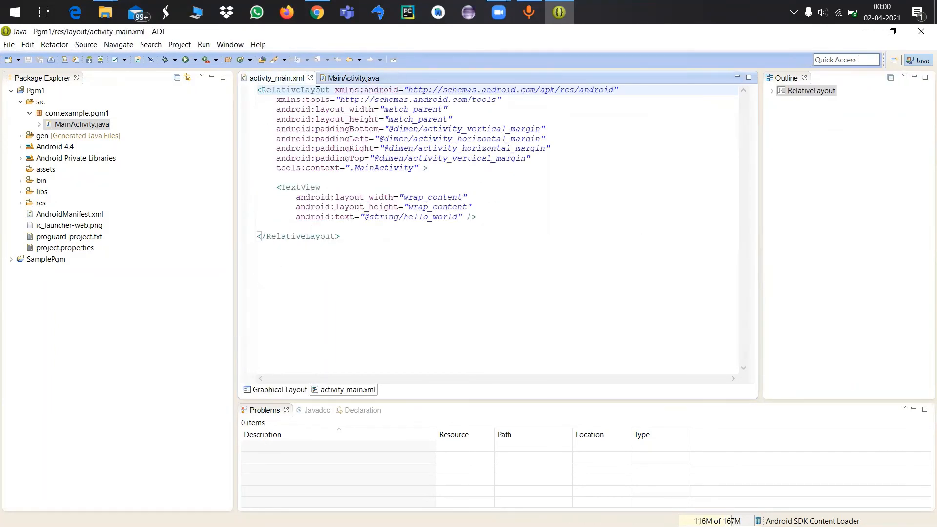
click(345, 81)
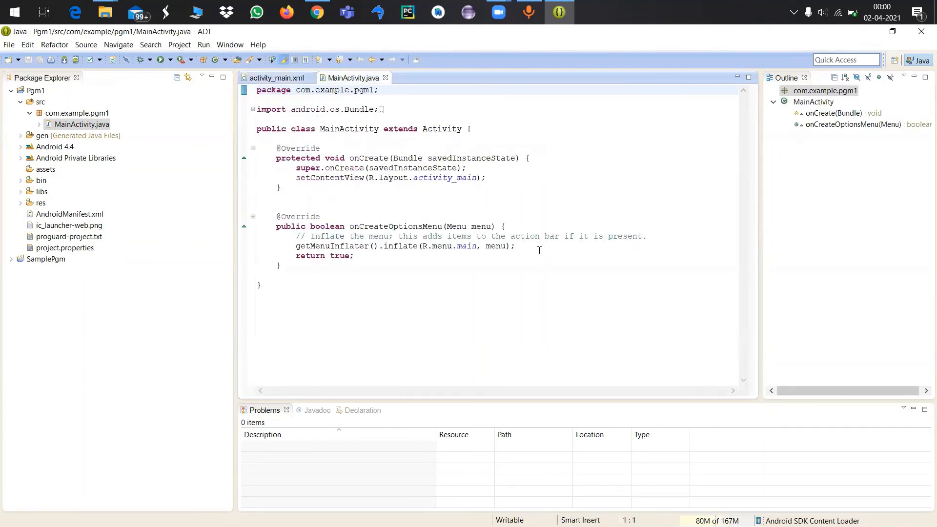
click(494, 177)
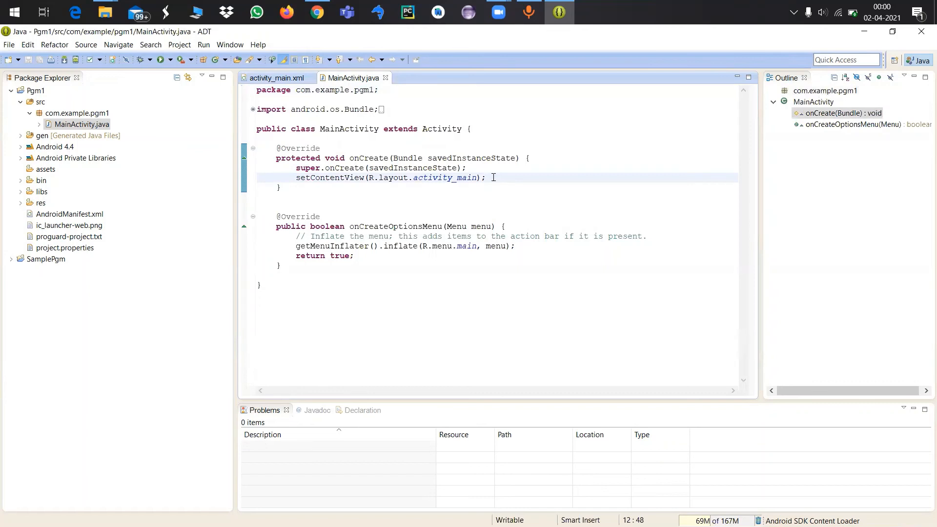
click(274, 83)
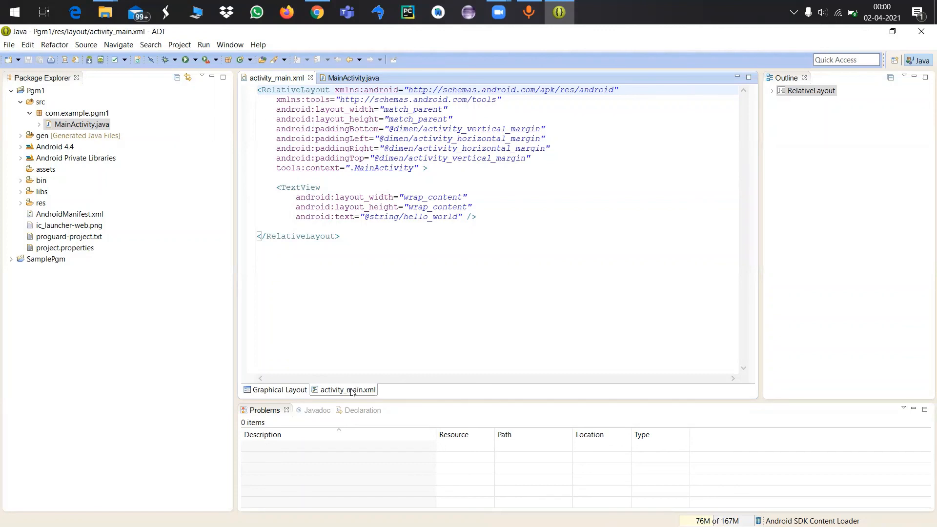
Add a horizontal ProgressBar about 49dp below the Hello world text in the graphical layout of activity_main.xml.
click(286, 392)
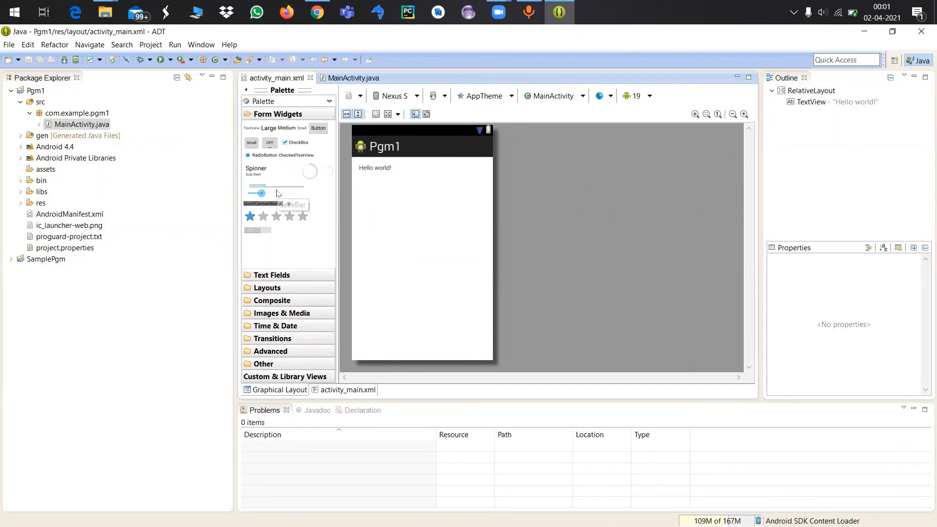
drag(276, 189, 377, 205)
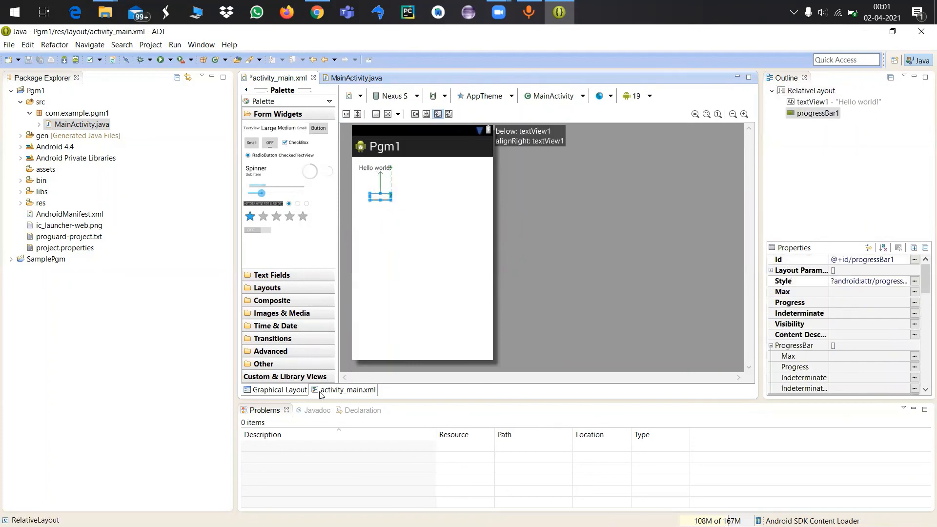
Examine the ProgressBar element in the activity_main.xml source and compare it with the graphical layout.
click(344, 390)
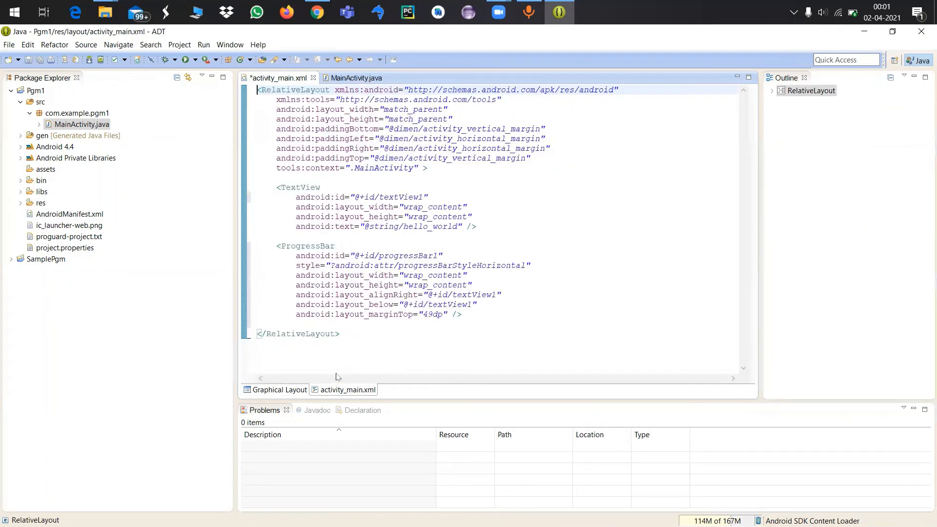
click(277, 245)
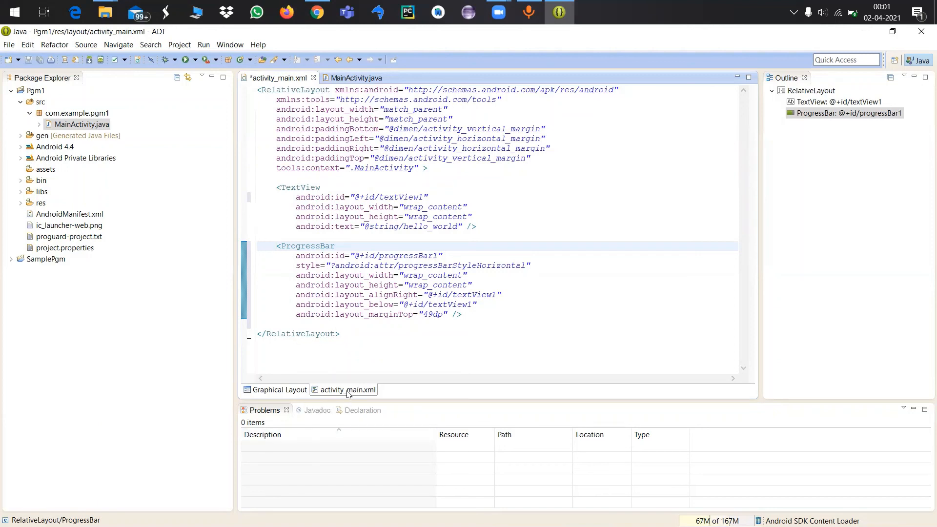
click(280, 390)
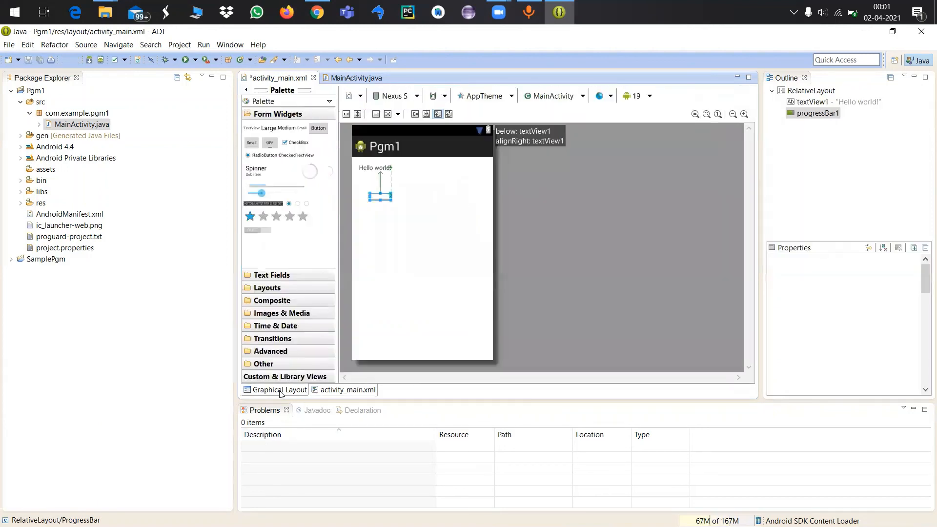
click(339, 390)
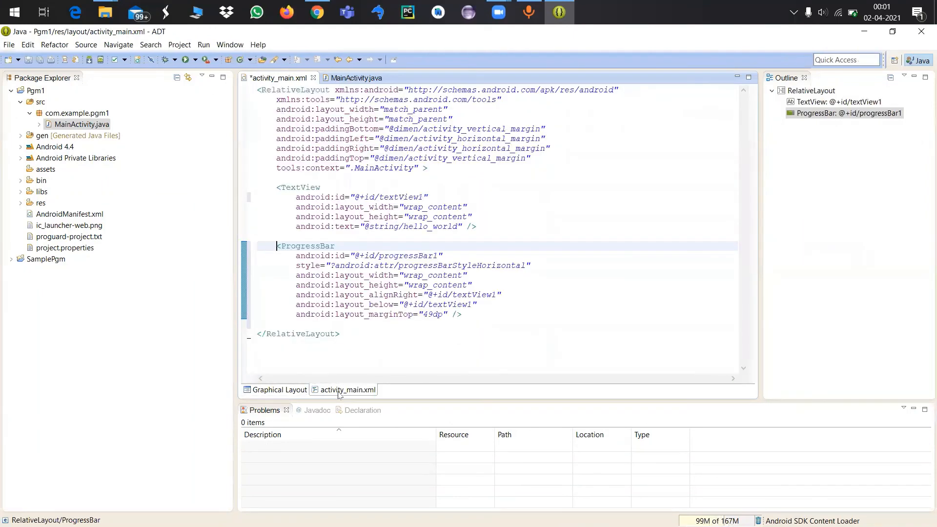